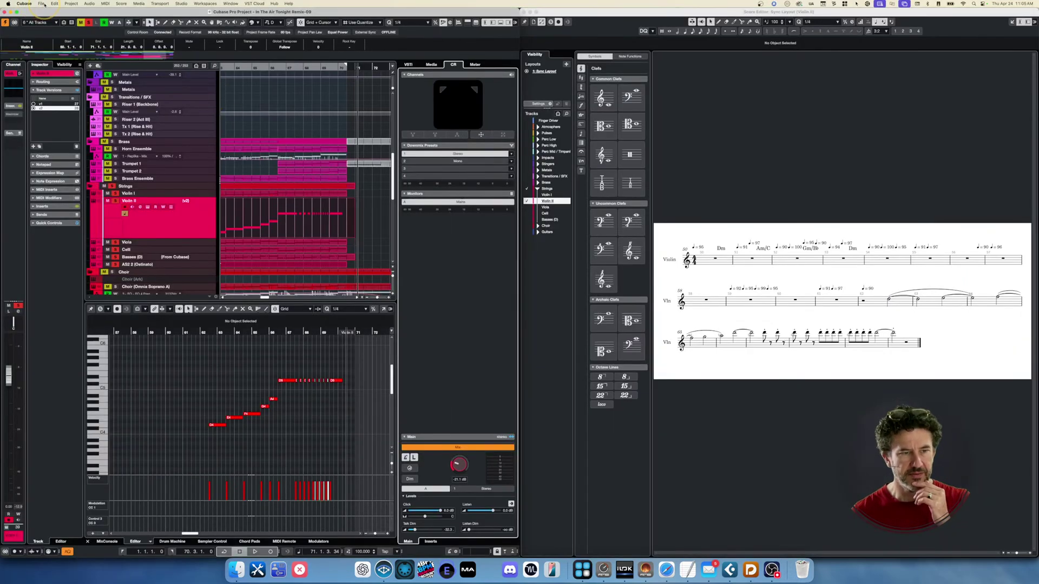
left_click(41, 4)
mouse_move(53, 101)
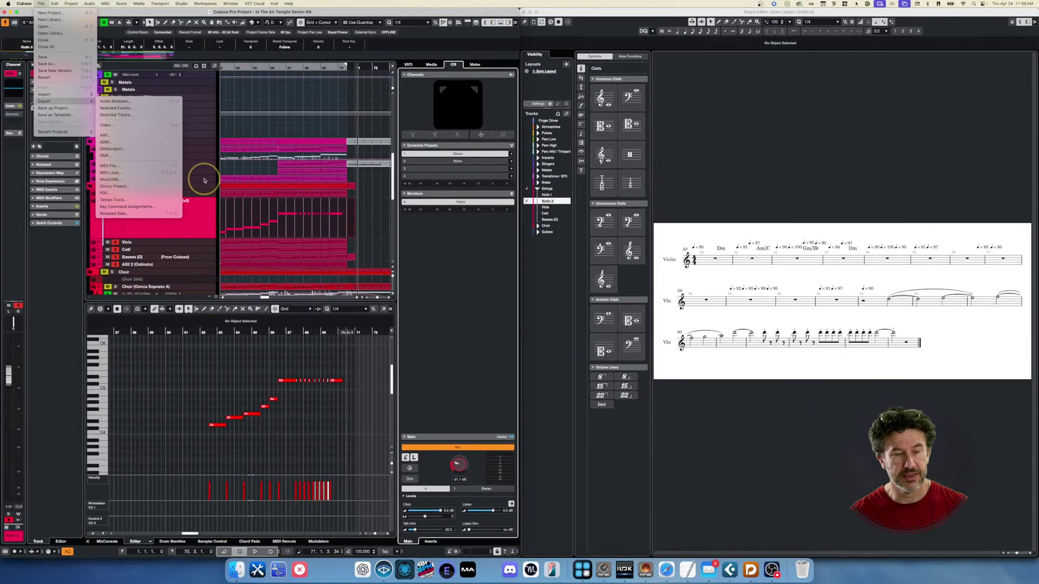
left_click(259, 176)
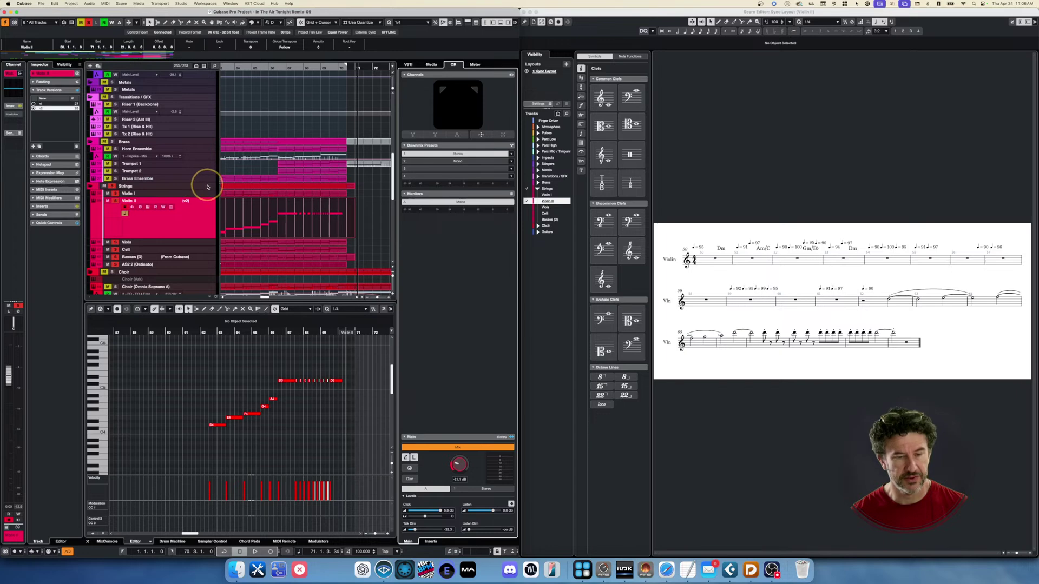
Step: Select the MIDI parts of the string tracks from Violin II down to Basses to show them together in the score
left_click(210, 186)
left_click(204, 264, "shift")
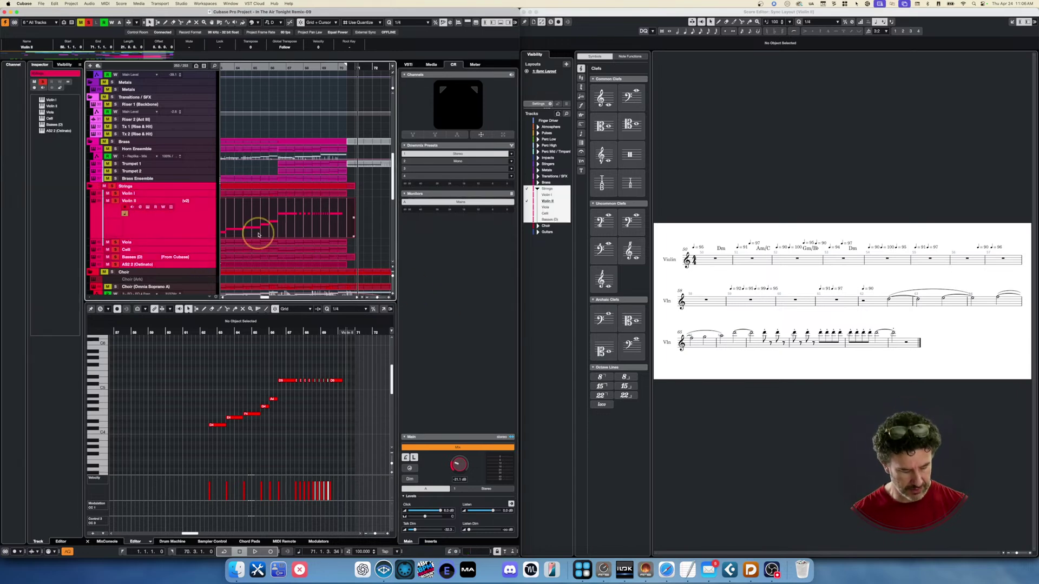
scroll(258, 234, "right", 3)
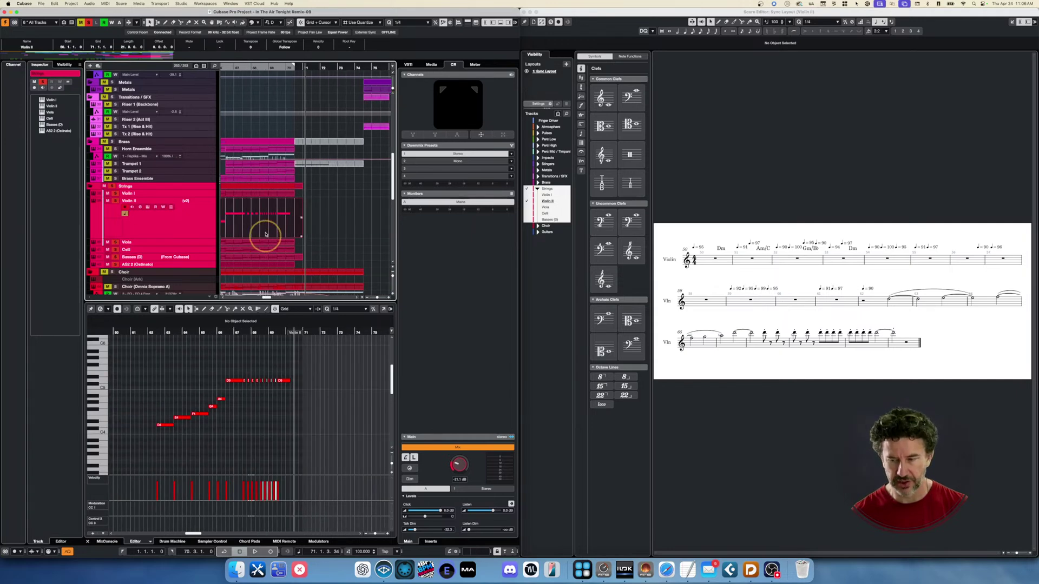
scroll(254, 227, "down", 5)
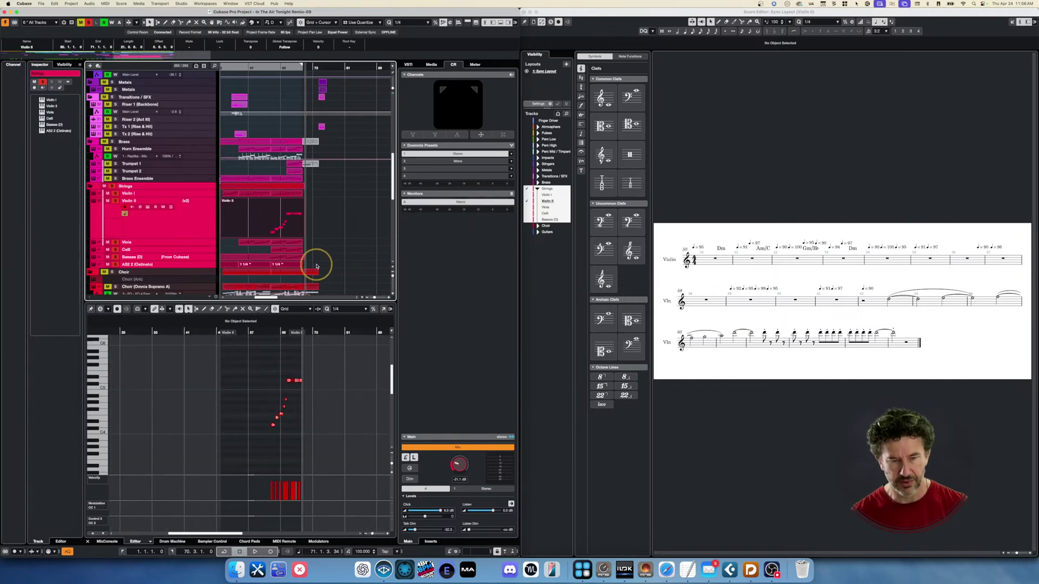
left_click_drag(308, 267, 241, 211)
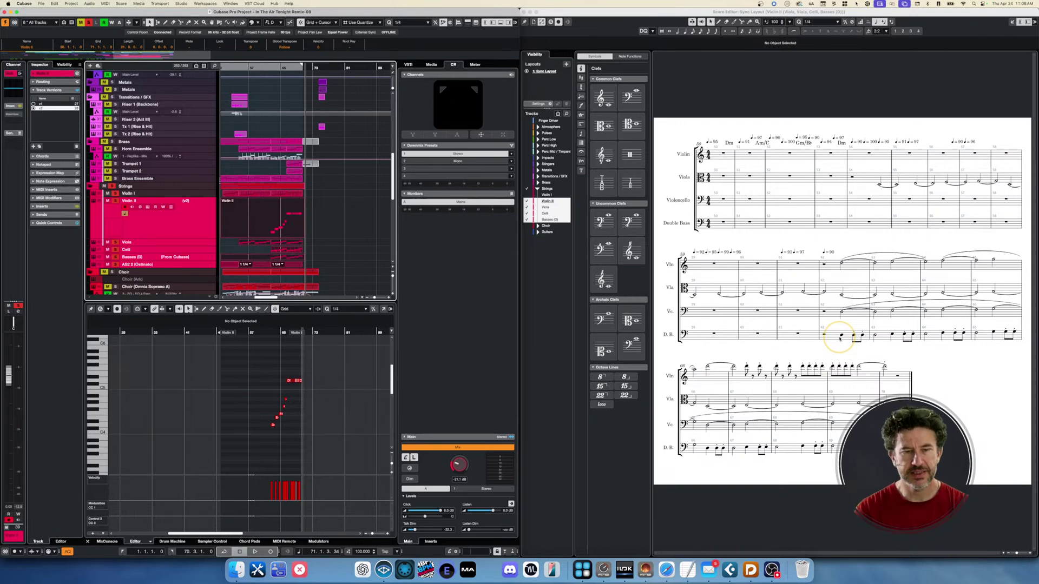
Step: Play the project from the start of the Viola part, raise the Control Room main level, and stop playback
left_click(428, 311)
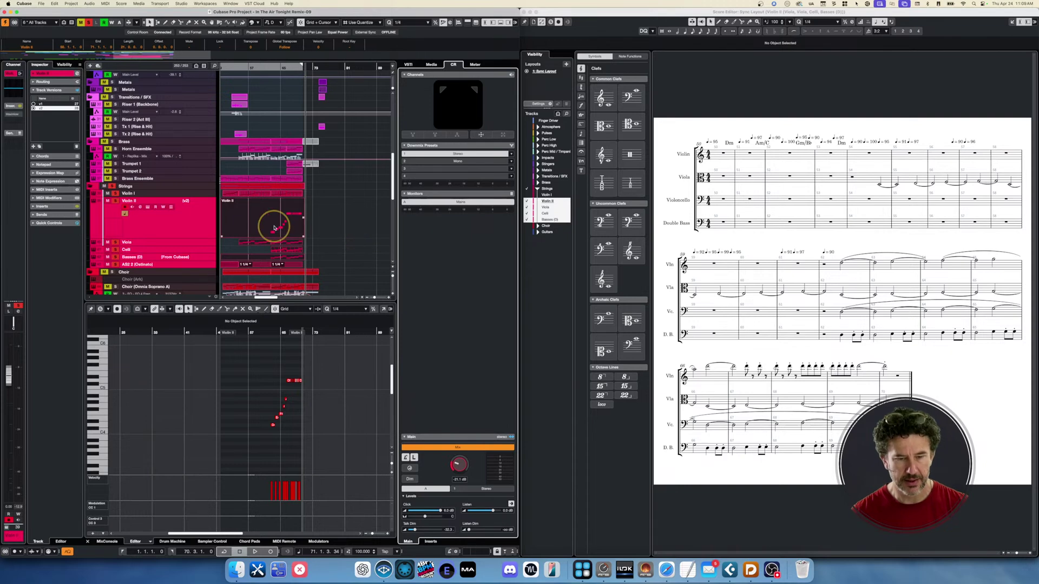
left_click(255, 241)
key("l")
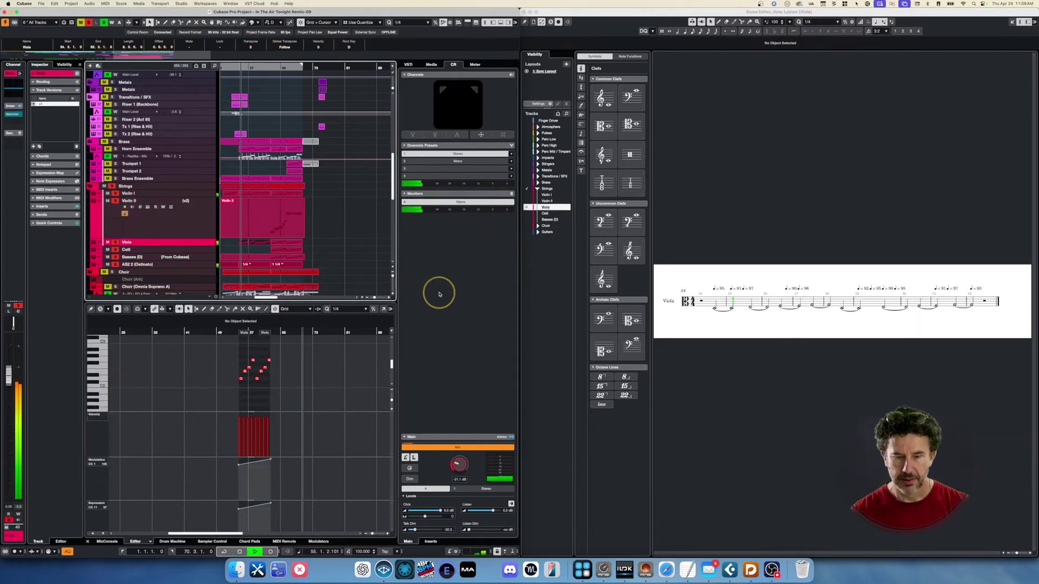
left_click_drag(460, 449, 457, 451)
key("space")
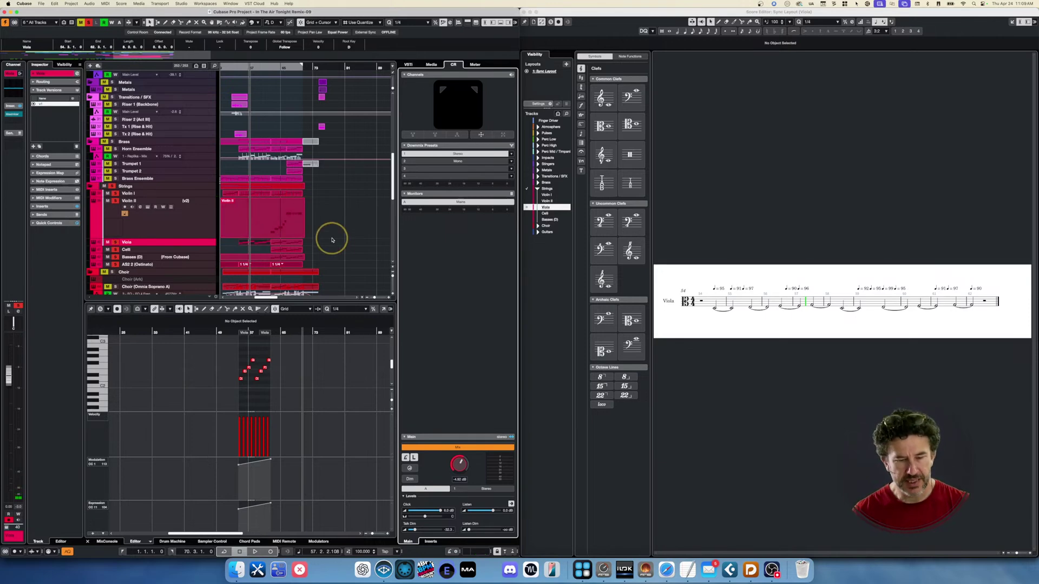
Step: Switch the Violin II and Basses tracks to their v1 track versions
left_click_drag(319, 258, 229, 190)
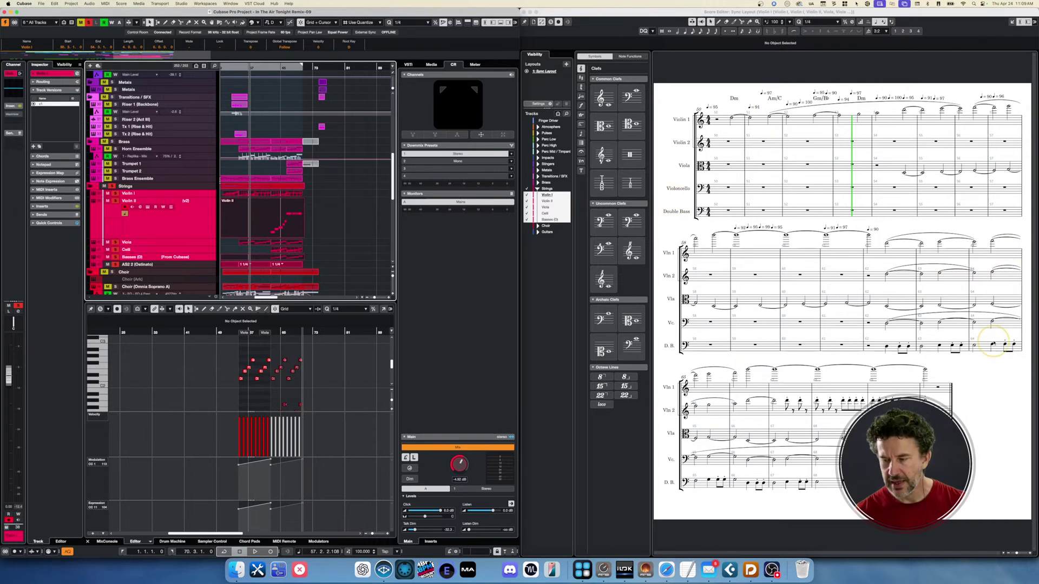
left_click(186, 215)
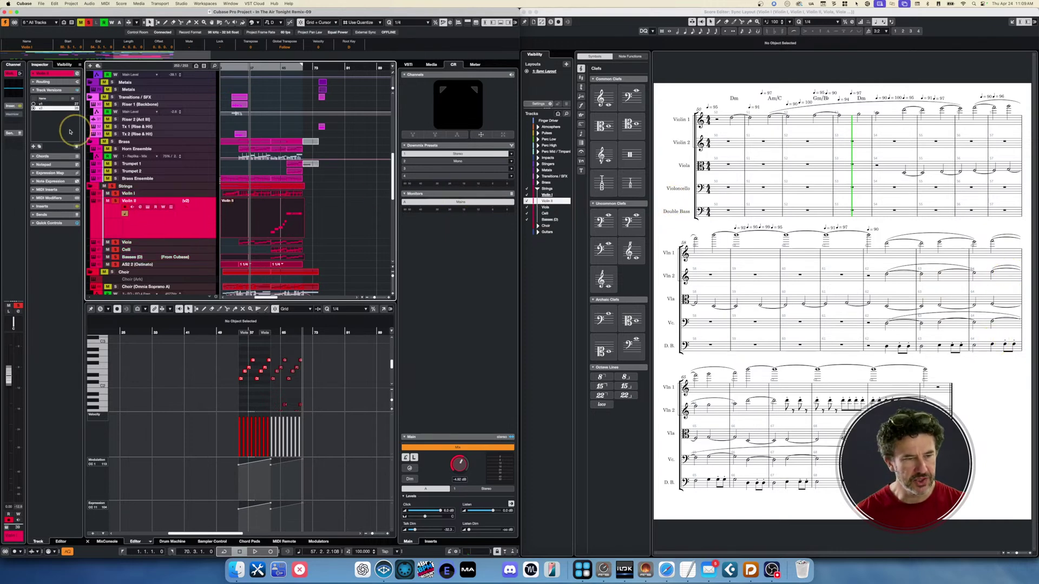
left_click(35, 104)
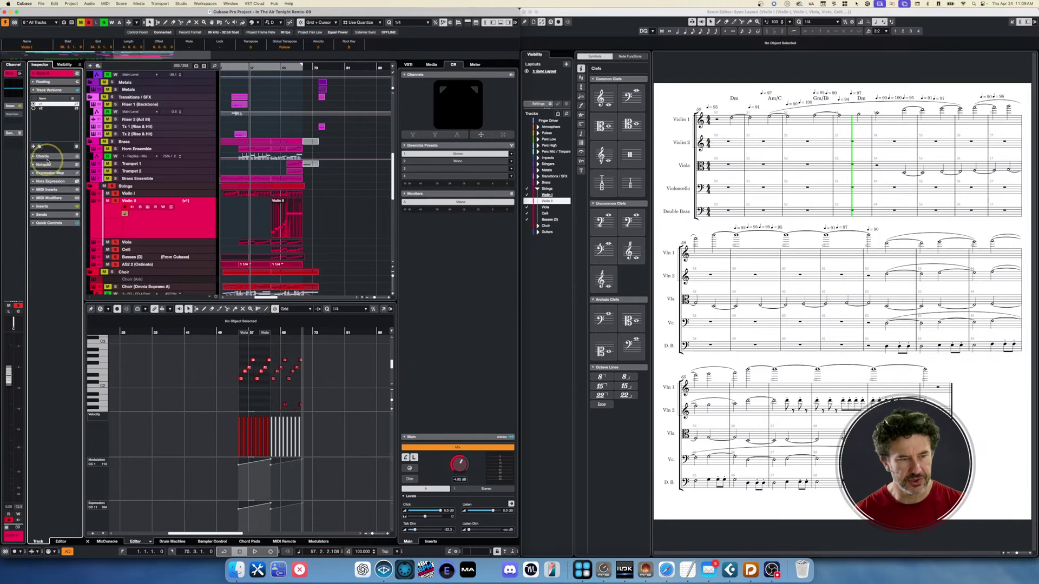
left_click(207, 260)
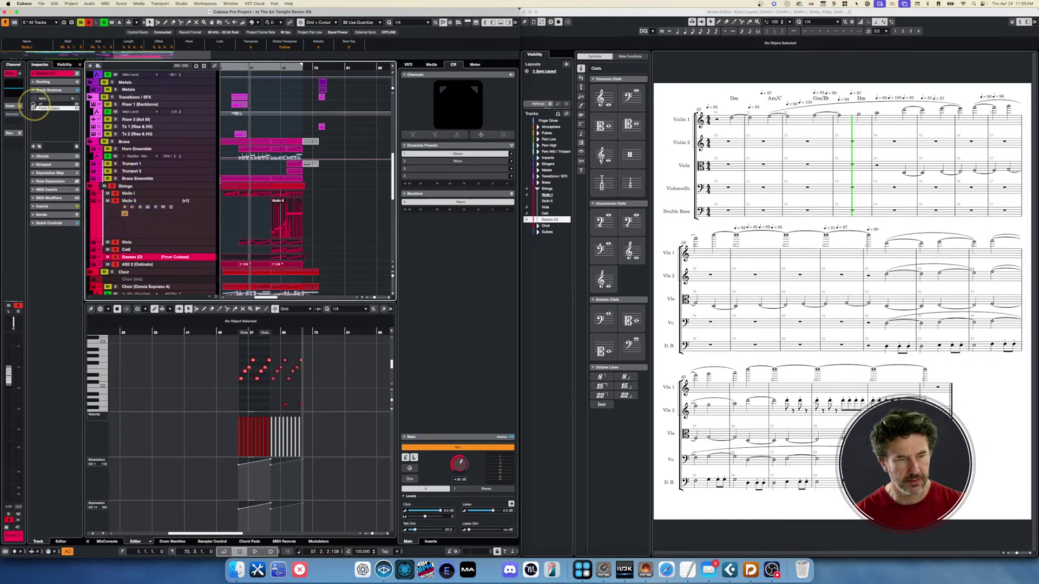
left_click(34, 104)
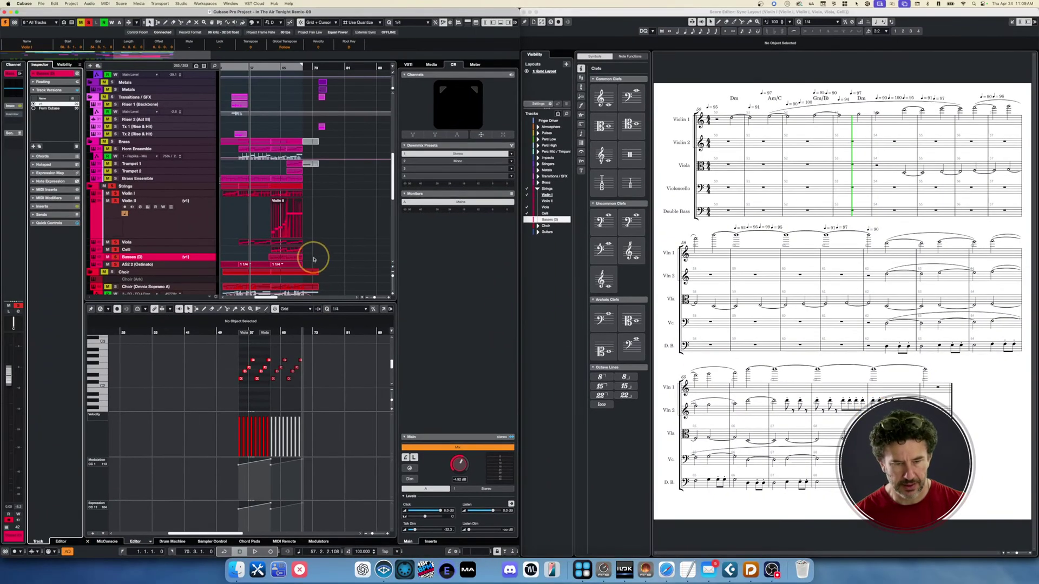
Step: Select the string parts from Violin I to Basses and export them as a Dorico project
left_click_drag(296, 250, 222, 192)
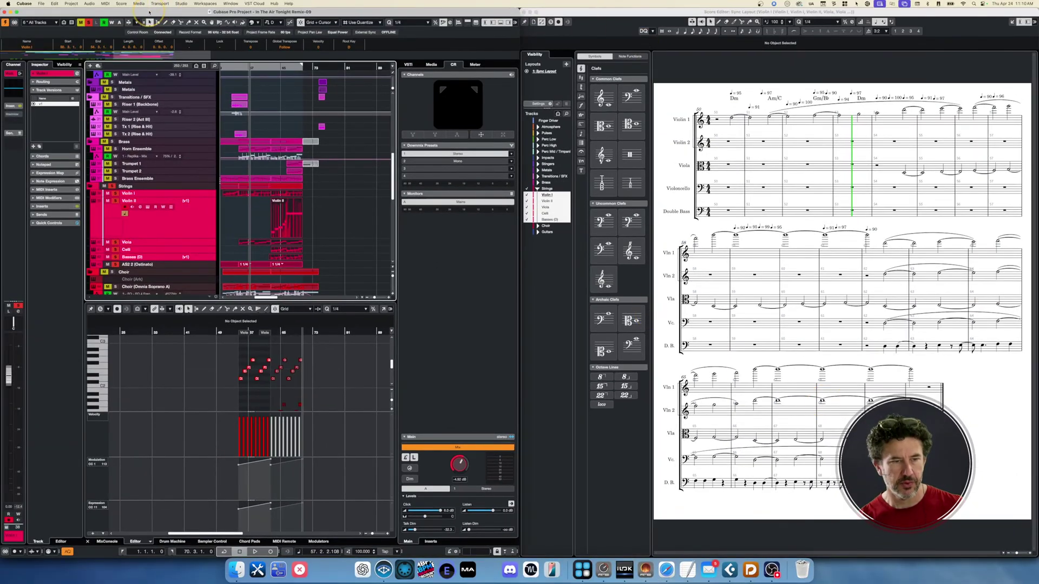
left_click(41, 4)
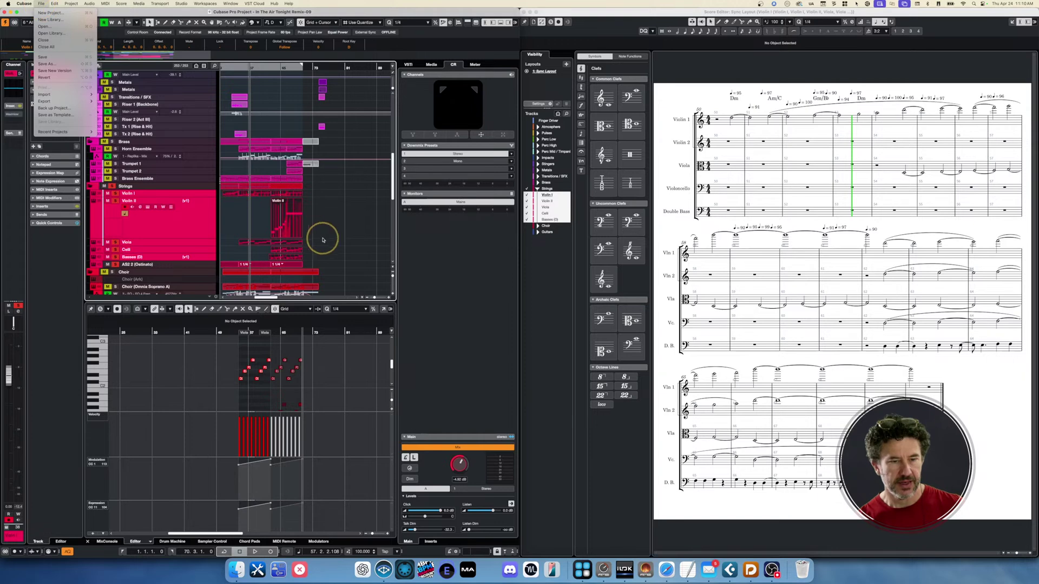
left_click(318, 196)
left_click_drag(314, 196, 231, 255)
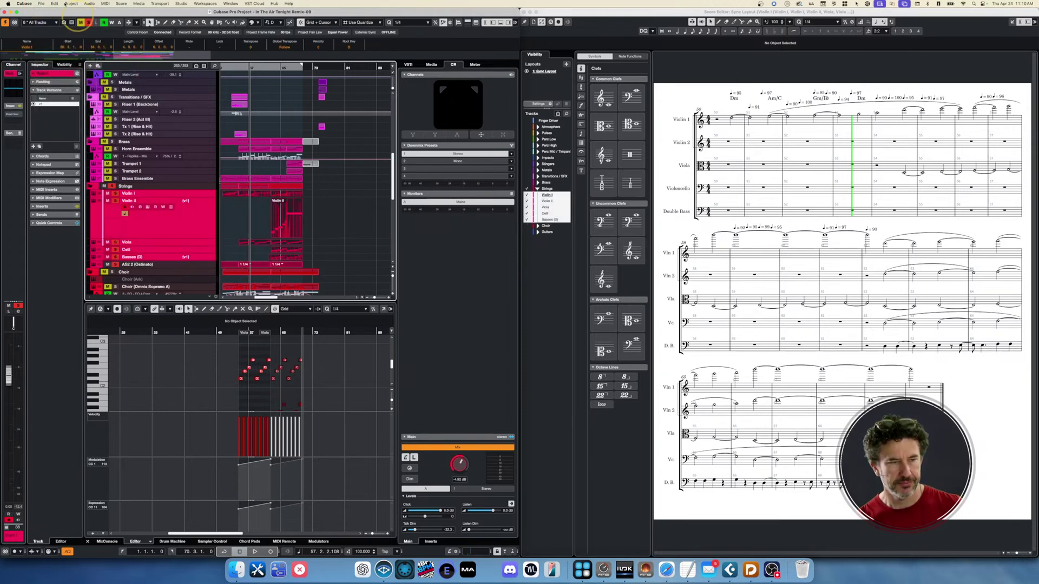
left_click(42, 5)
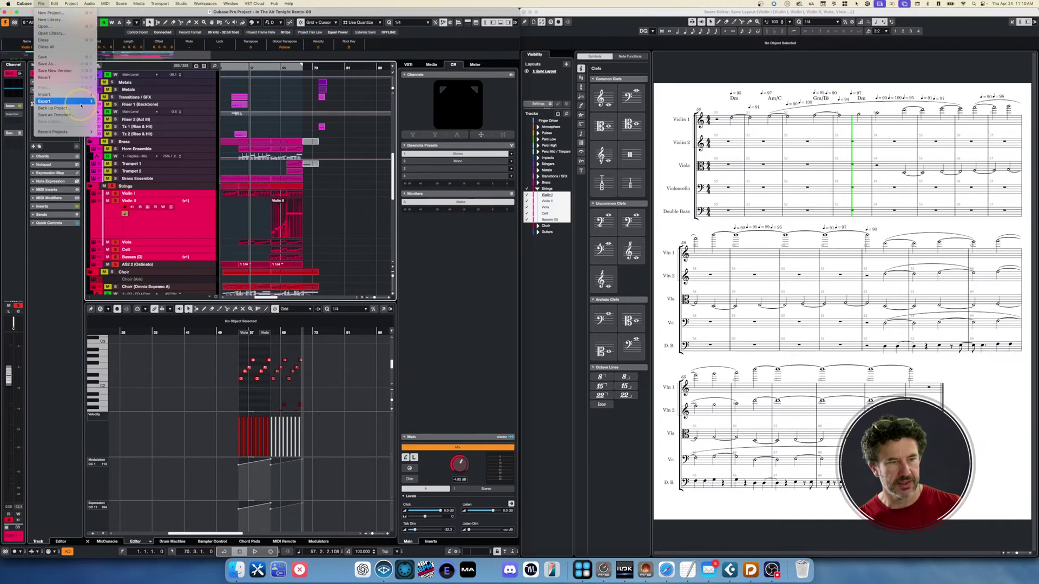
mouse_move(84, 101)
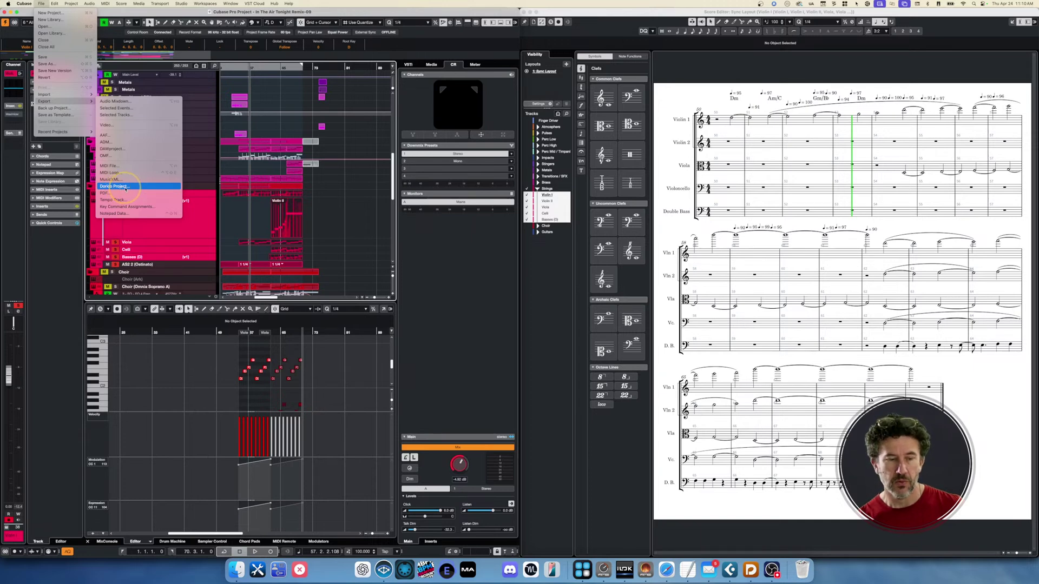
left_click(126, 187)
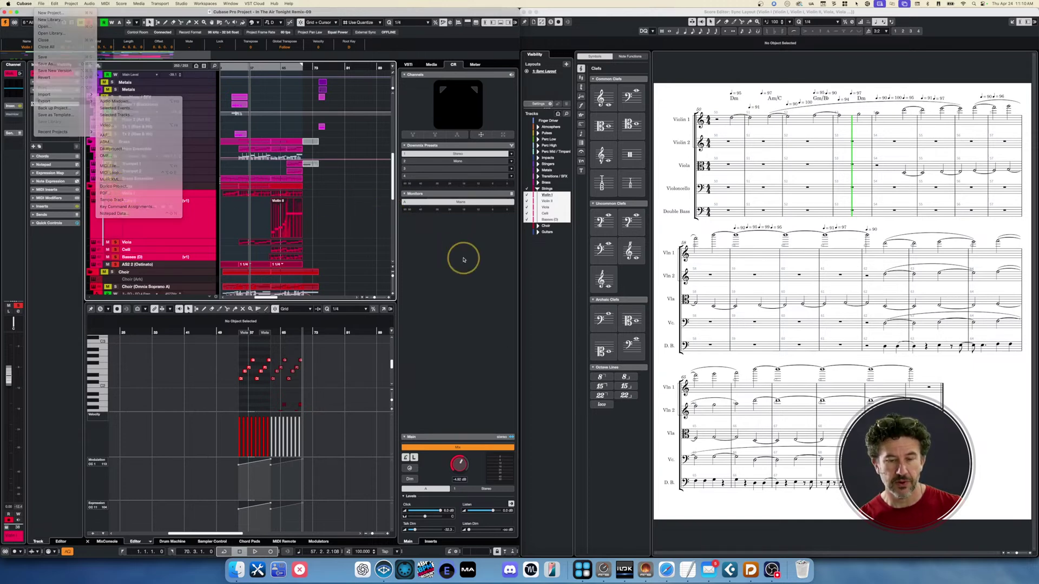
key("super+Tab")
key("super+Tab")
key("super+Tab")
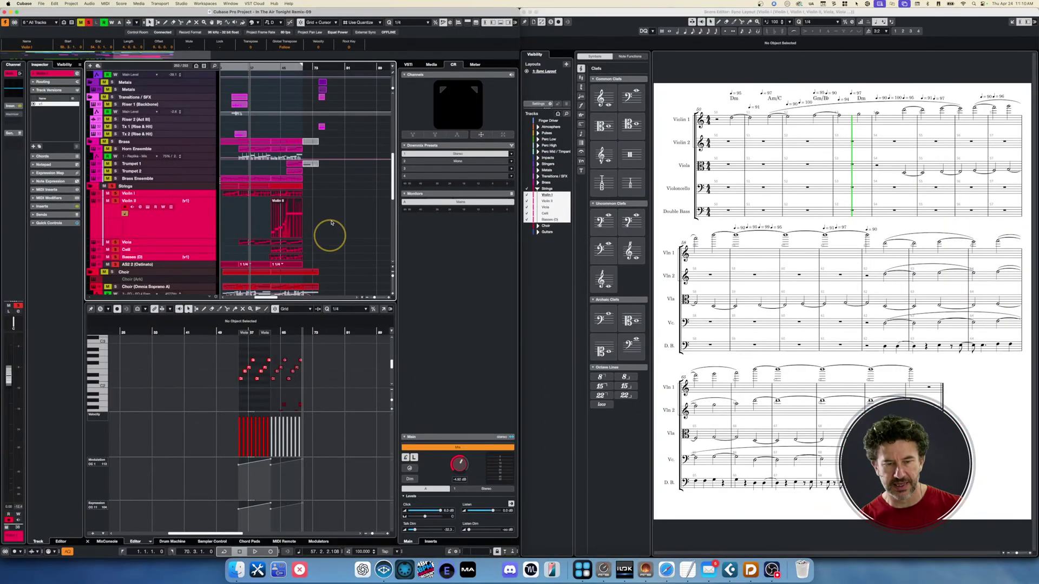
left_click(304, 243)
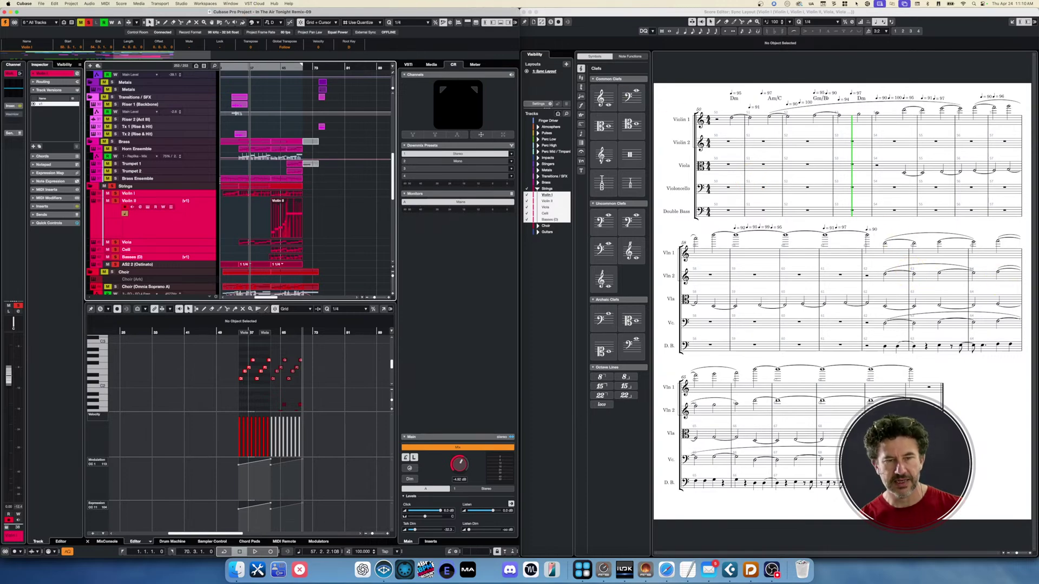
left_click(269, 3)
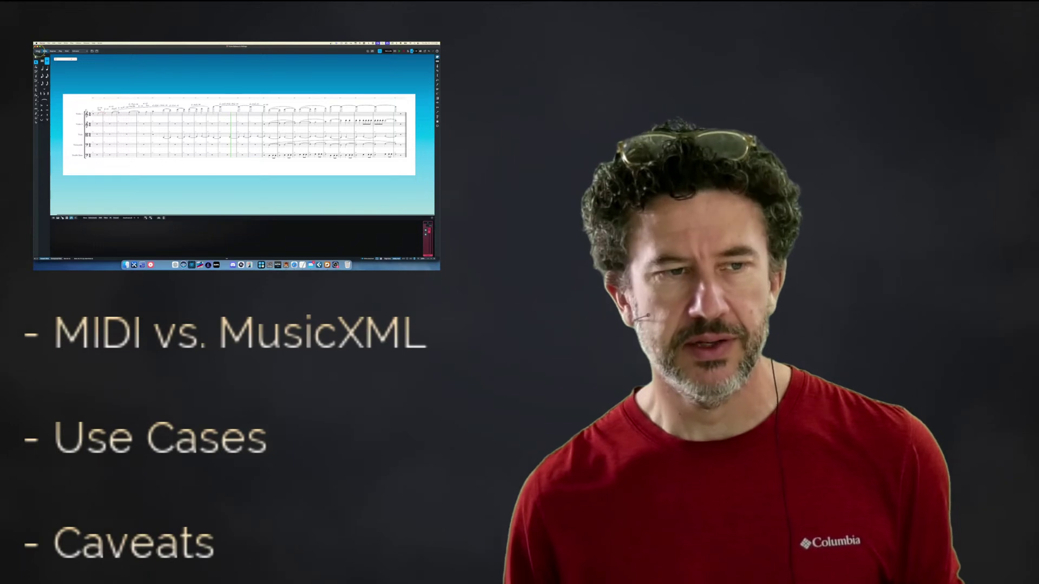
Step: In Dorico's Setup mode, add an instrumental part layout and assign the Celli player to it
left_click(38, 50)
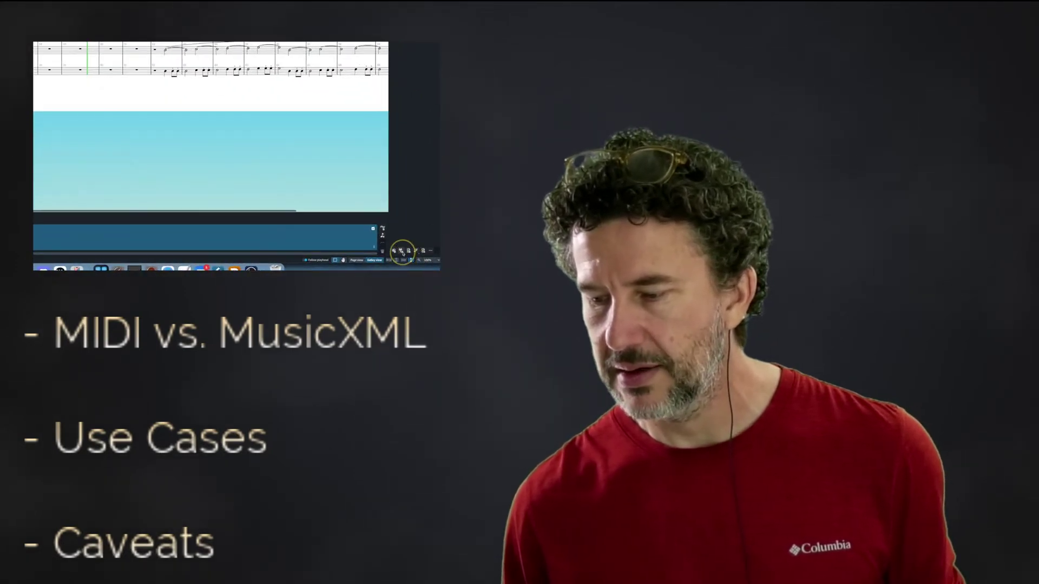
left_click(415, 75)
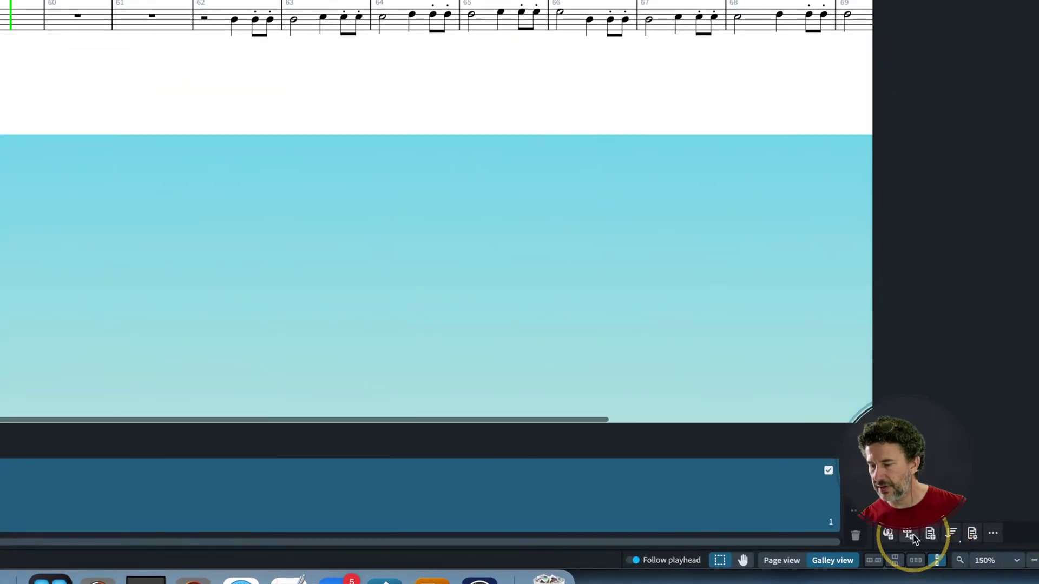
left_click(913, 534)
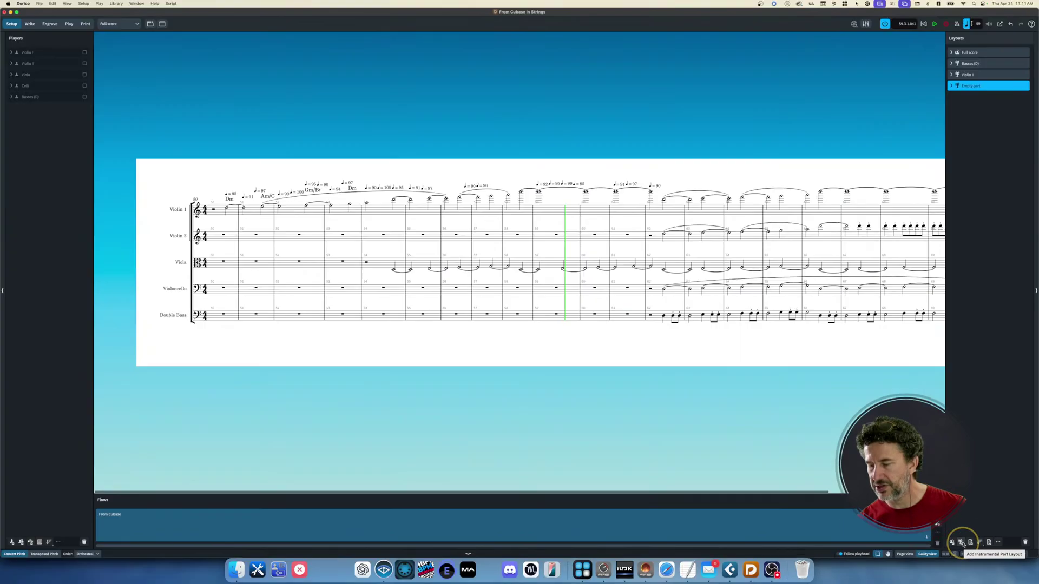
left_click(972, 86)
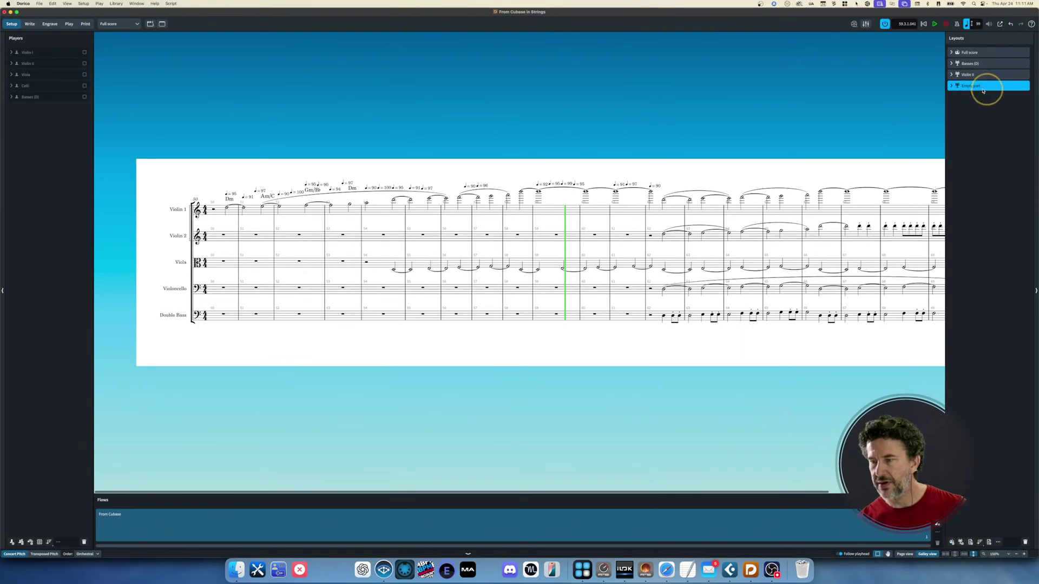
left_click(84, 86)
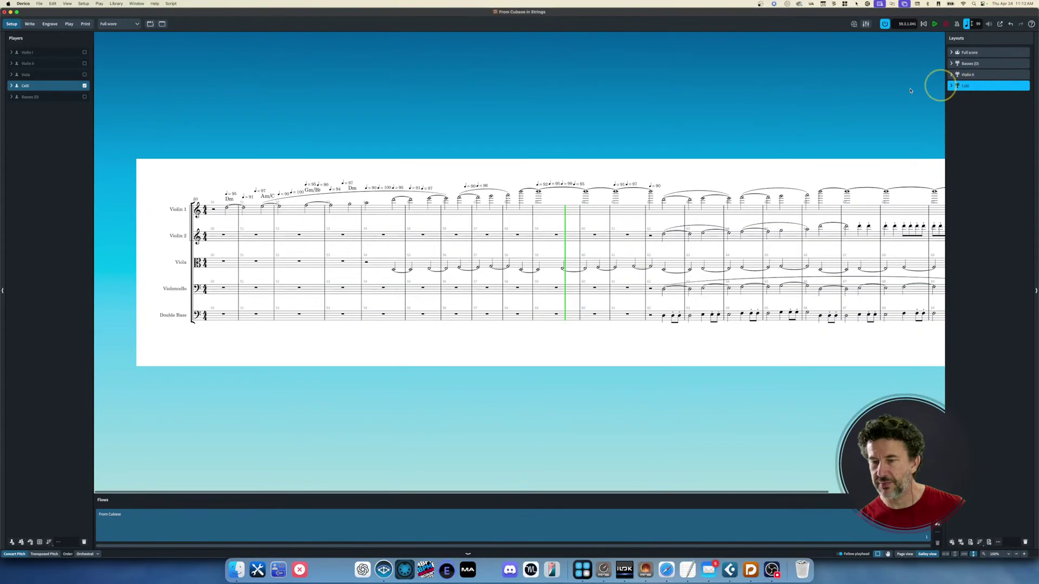
Step: Review the MusicXML export options for the From Cubase flow and its layouts, and close them without exporting
left_click(41, 4)
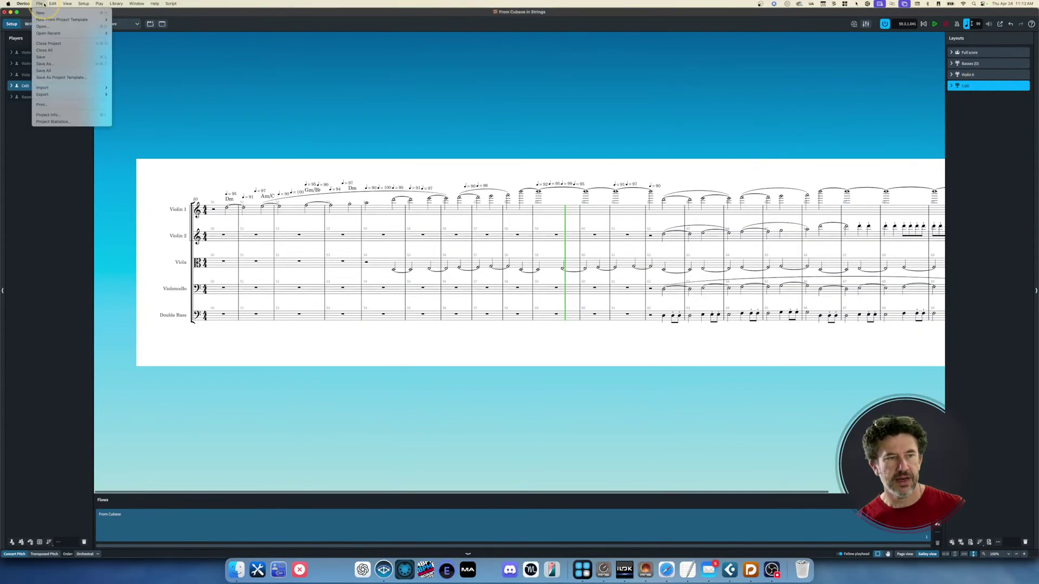
mouse_move(102, 94)
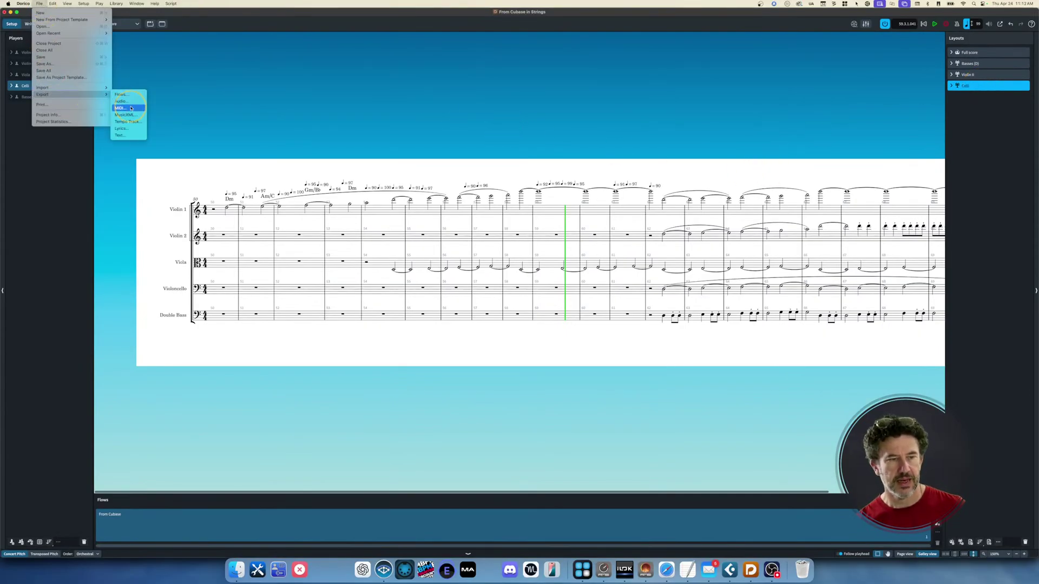
left_click(128, 115)
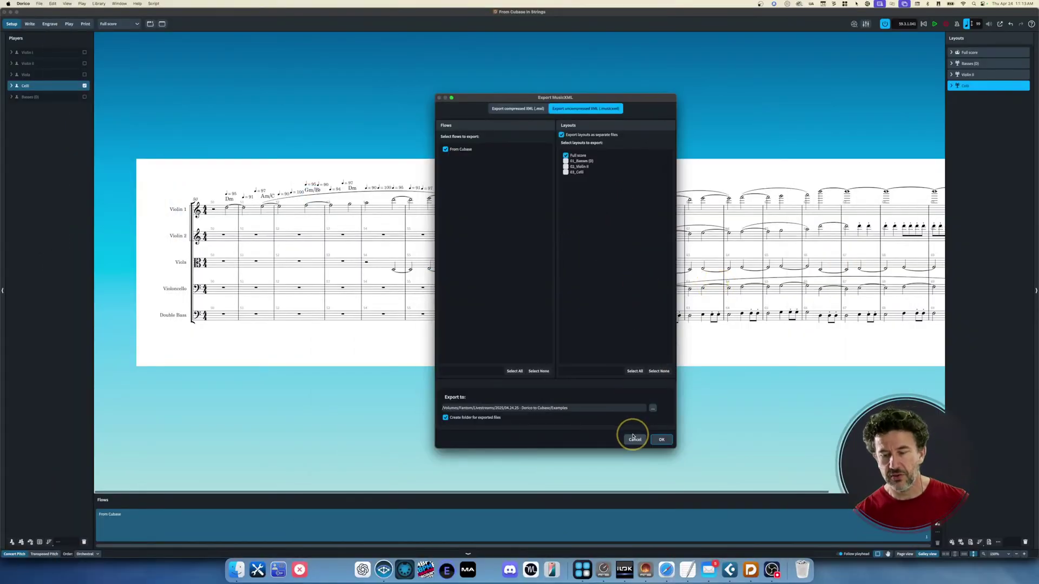
left_click(634, 439)
Step: Review the MIDI export options for the From Cubase flow and close them without exporting
left_click(39, 4)
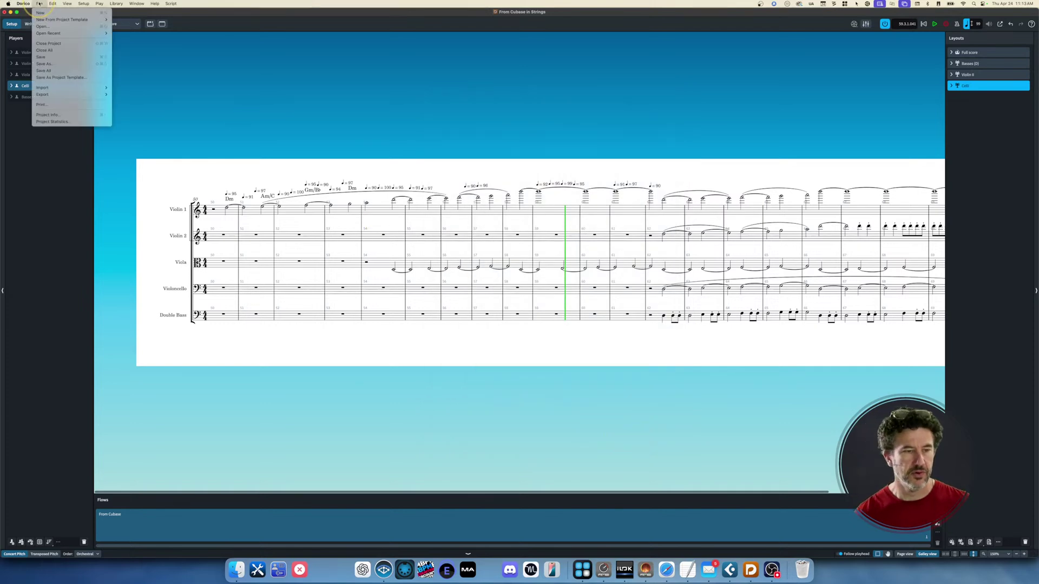
mouse_move(89, 94)
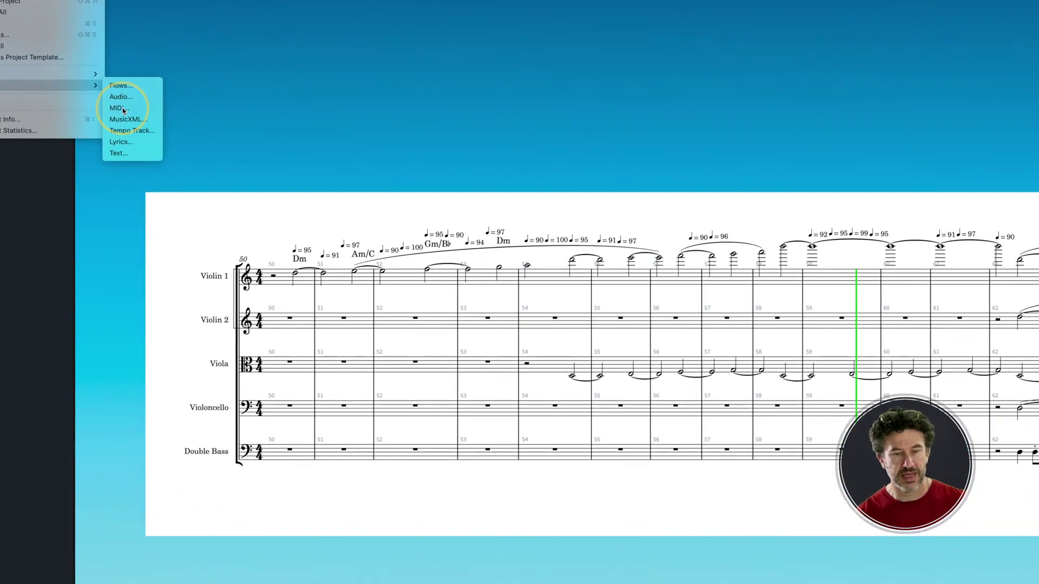
left_click(123, 109)
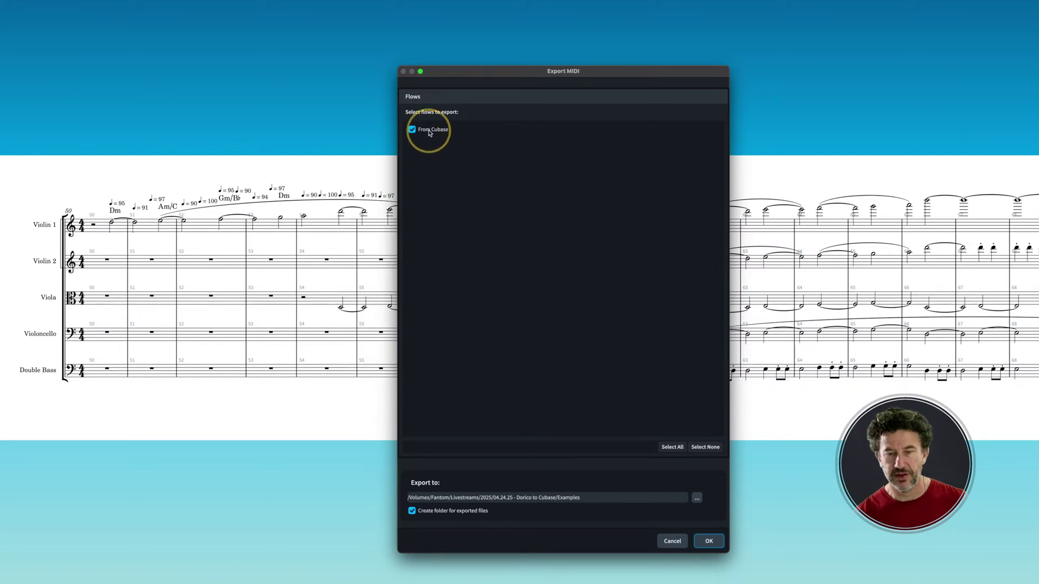
left_click(674, 542)
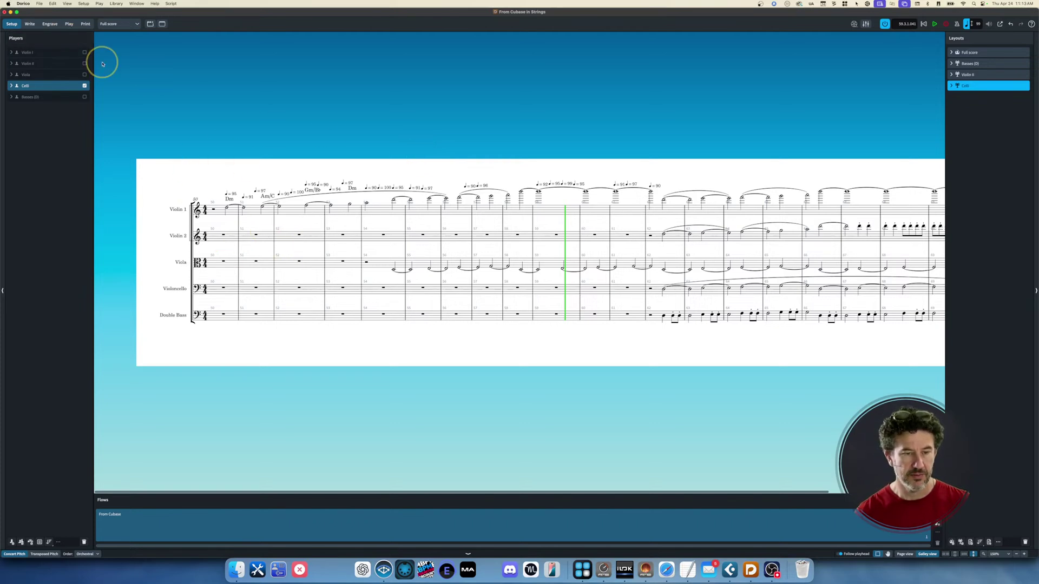
Step: Switch to the Strings - Full score - 01 From Cubase project in Cubase and select its tracks from the first Violin to Double Bass
key("super+Tab")
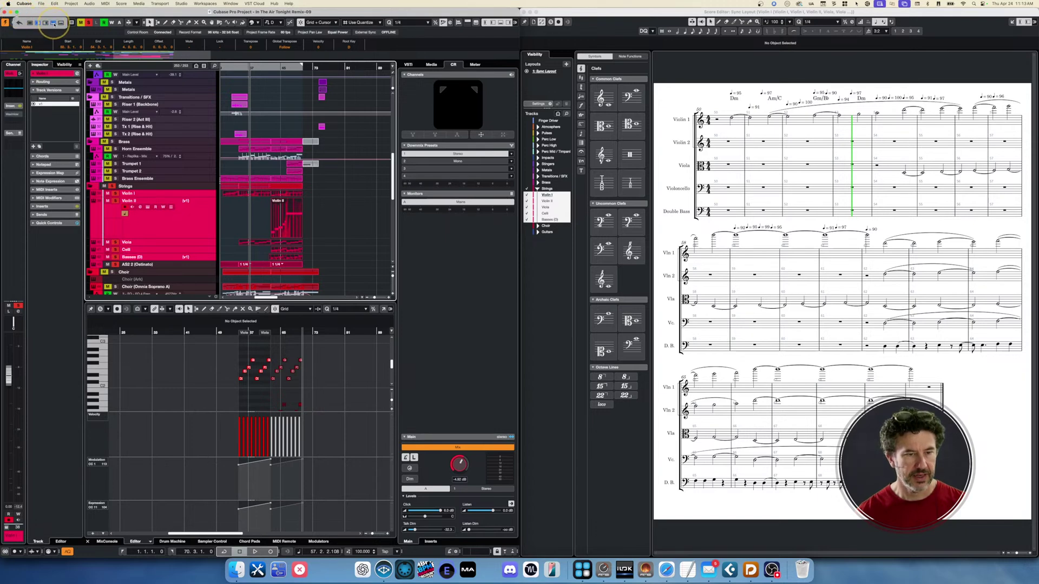
left_click(53, 23)
left_click(122, 290)
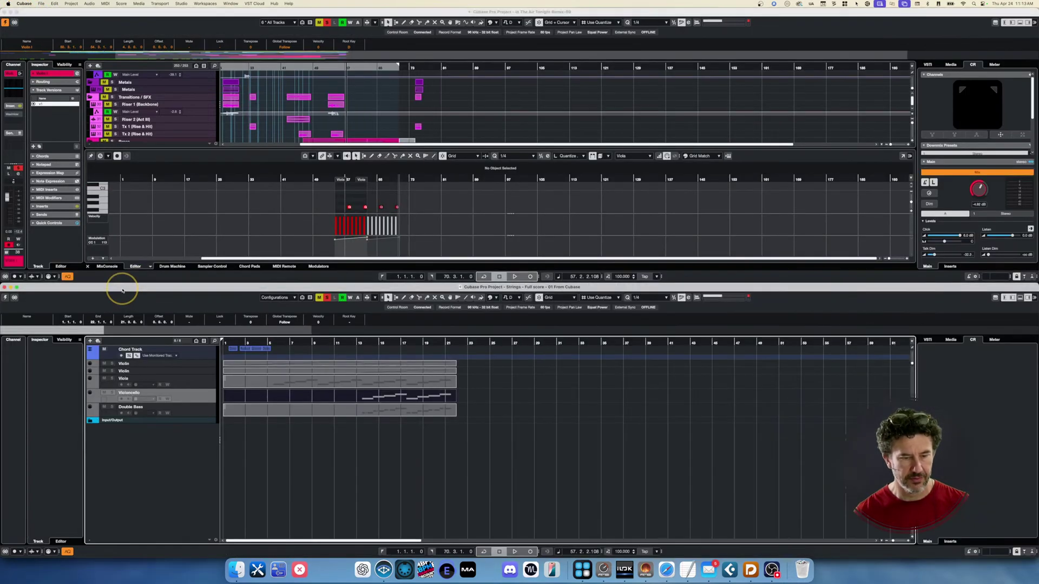
double_click(121, 290)
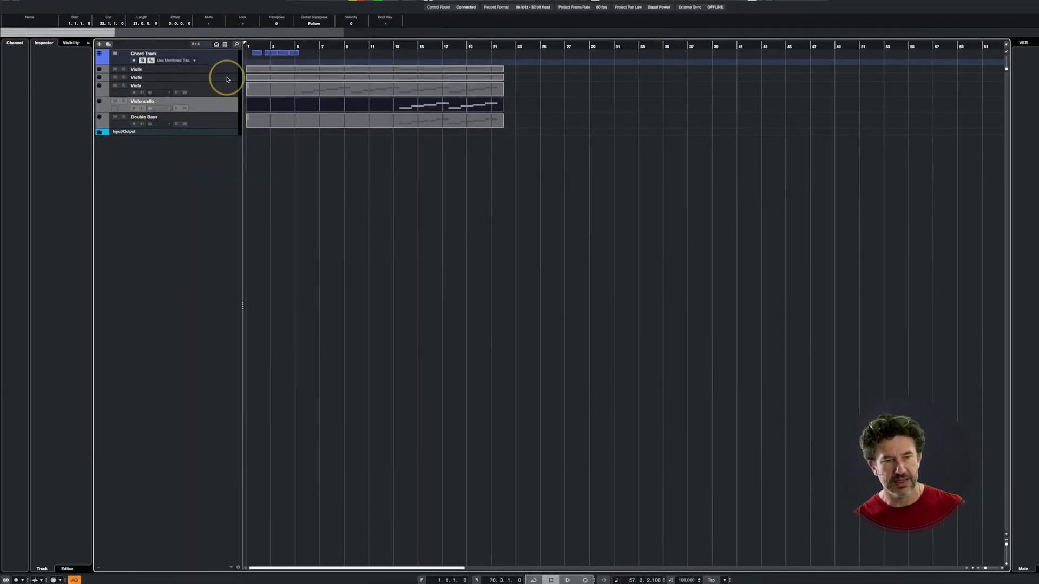
left_click(226, 69)
left_click(230, 115, "shift")
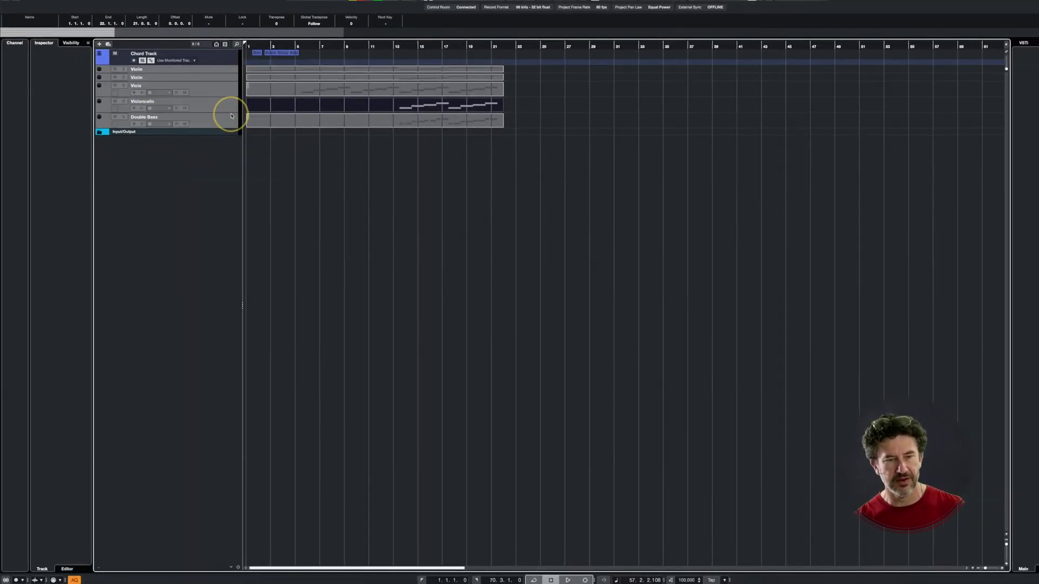
Step: Return to the In The Air Tonight Remix-09 project and choose Strings - Full score - 01 From Cubase.cpr as the source for importing tracks from a project
key("ctrl+Down")
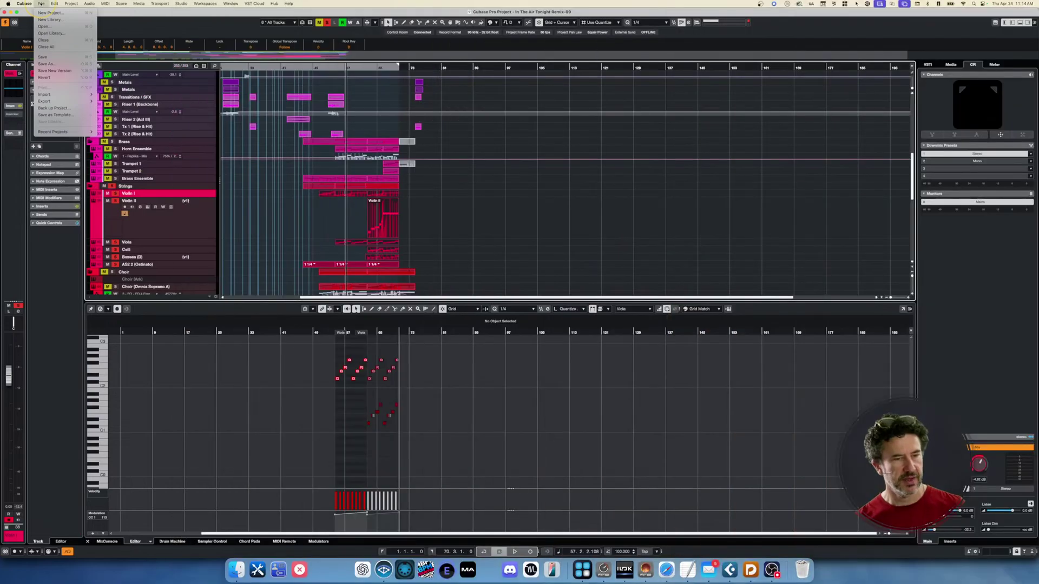
mouse_move(46, 94)
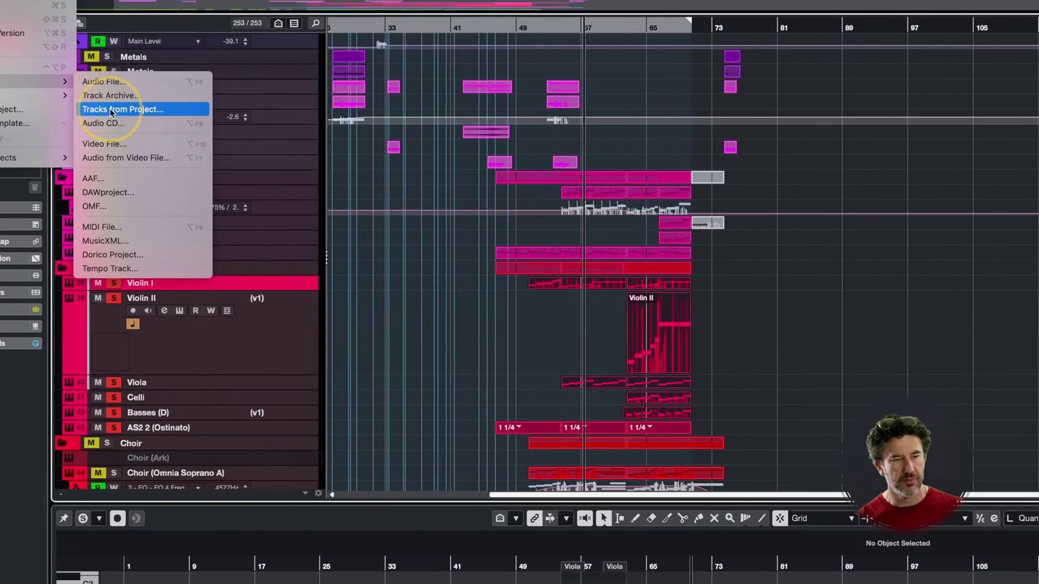
left_click(118, 107)
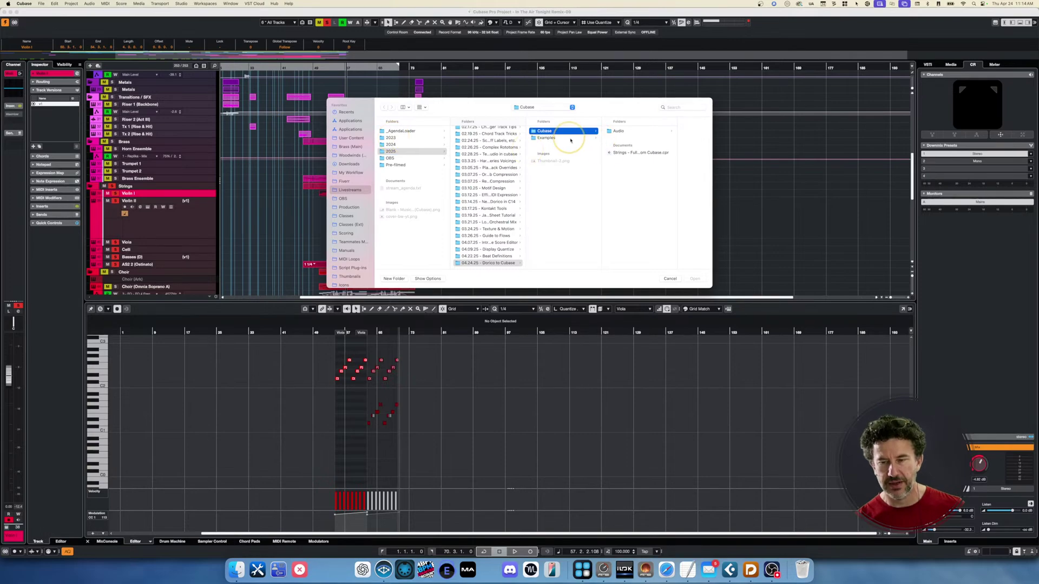
left_click(655, 153)
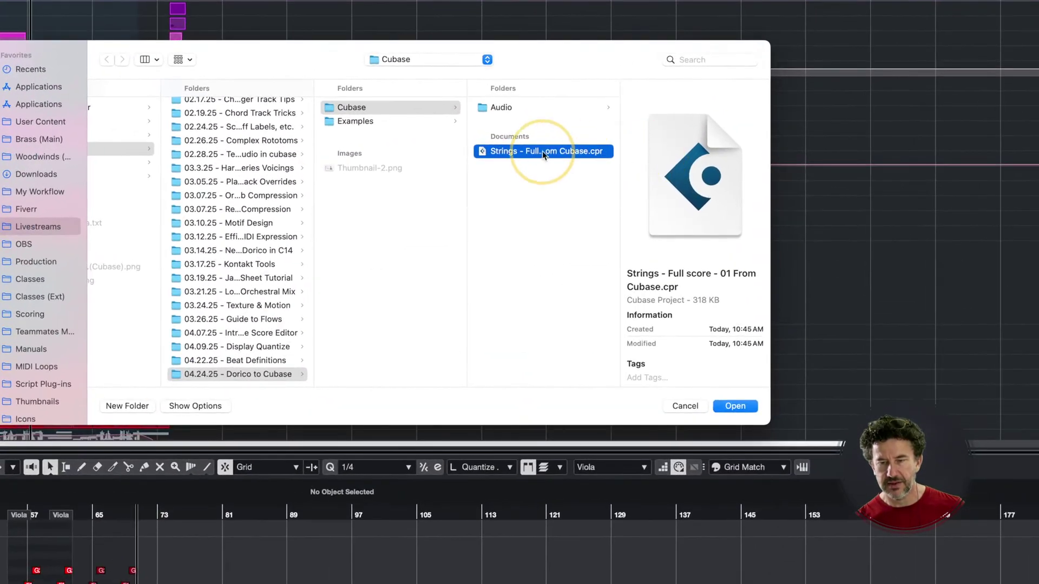
left_click(573, 152)
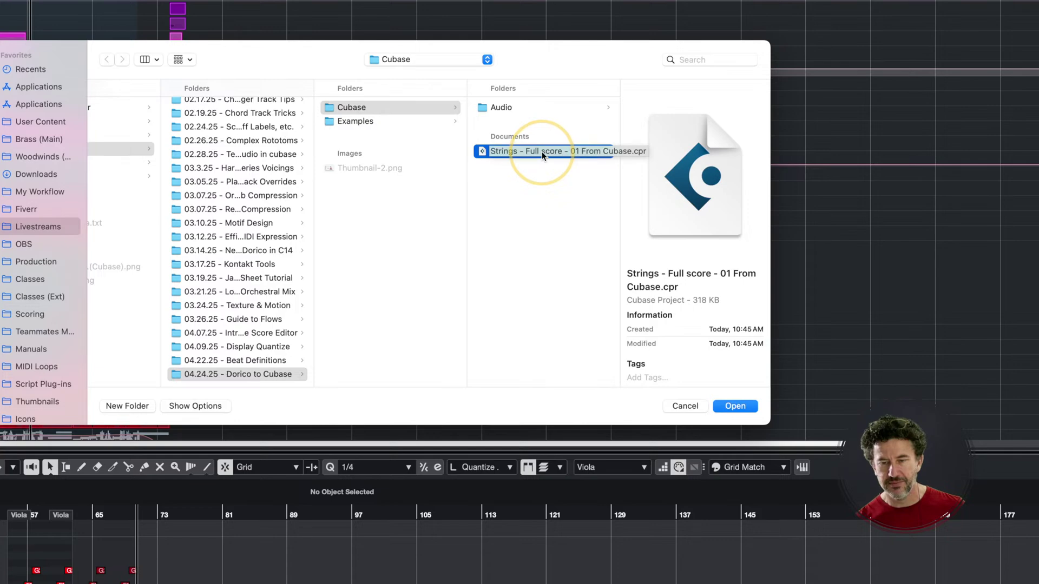
double_click(538, 151)
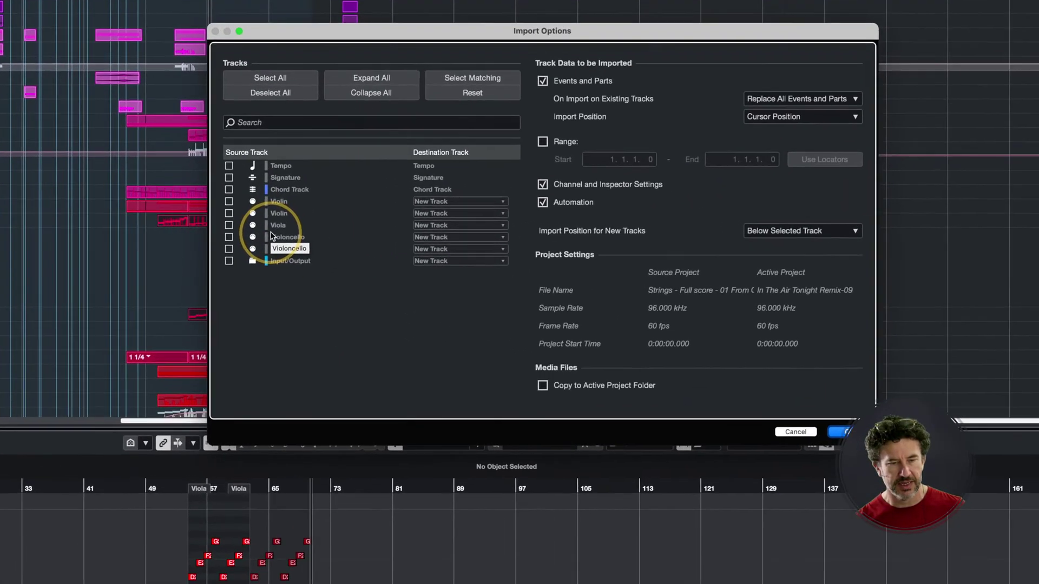
Step: Import the second Violin and the Double Bass as new tracks, keeping their position at Below Selected Track
left_click(229, 213)
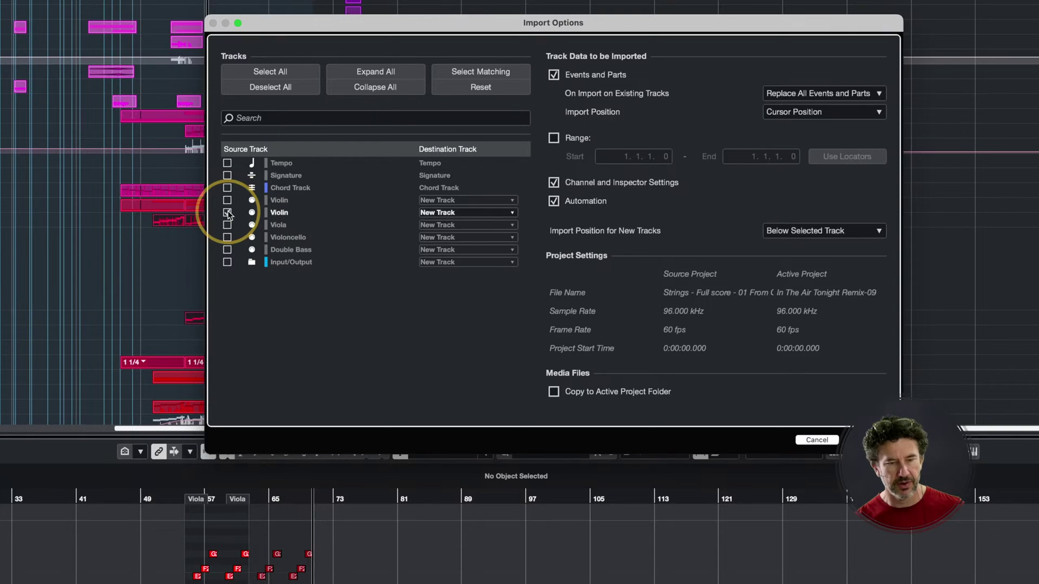
left_click(227, 249)
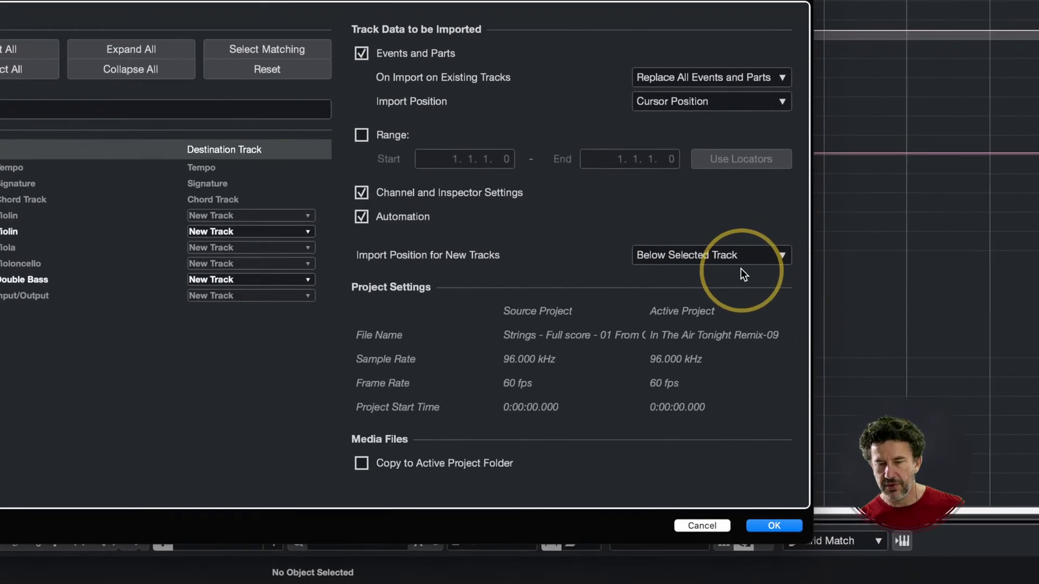
left_click(736, 263)
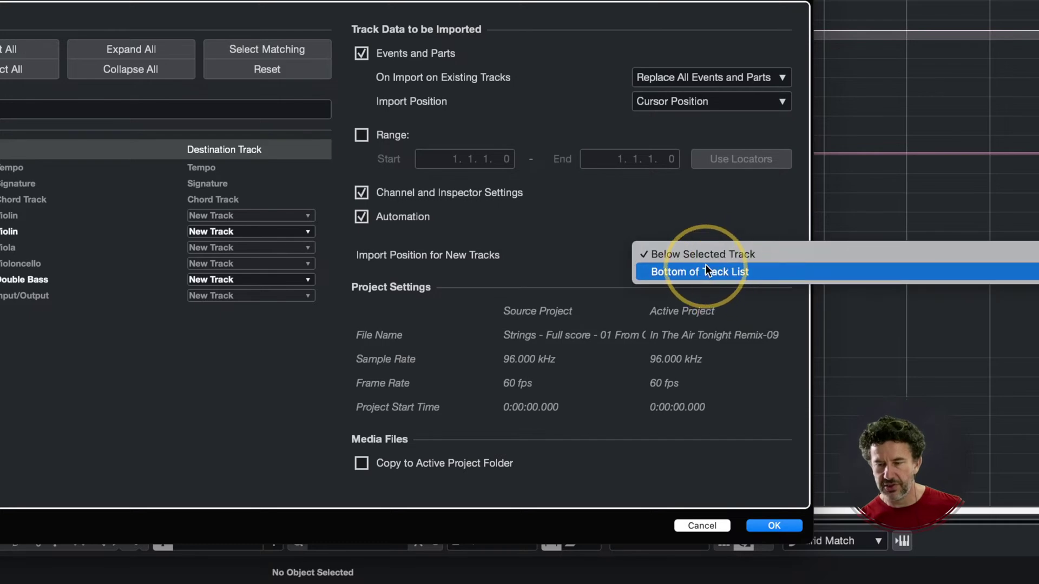
left_click(595, 257)
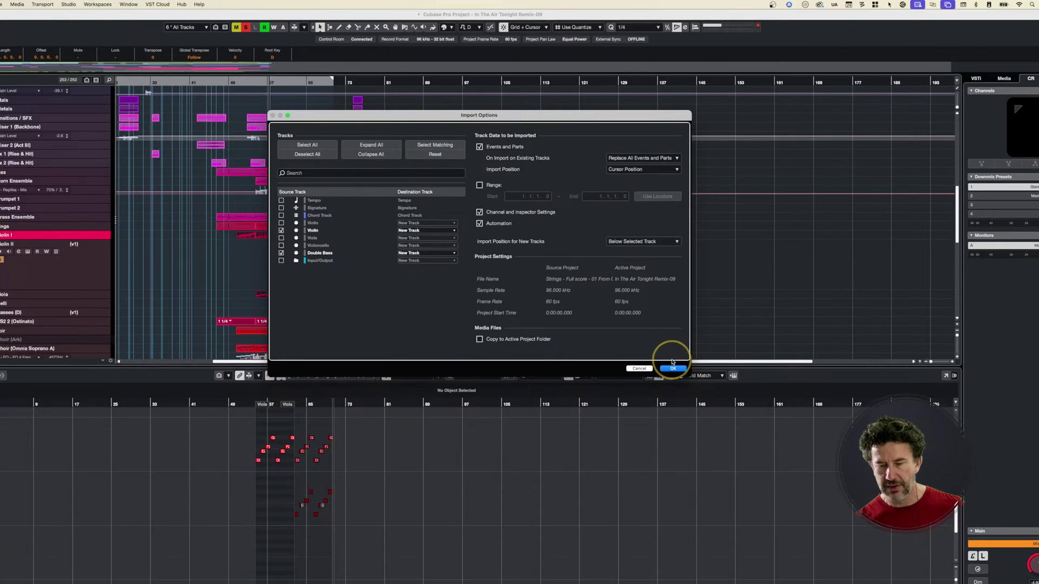
left_click(673, 368)
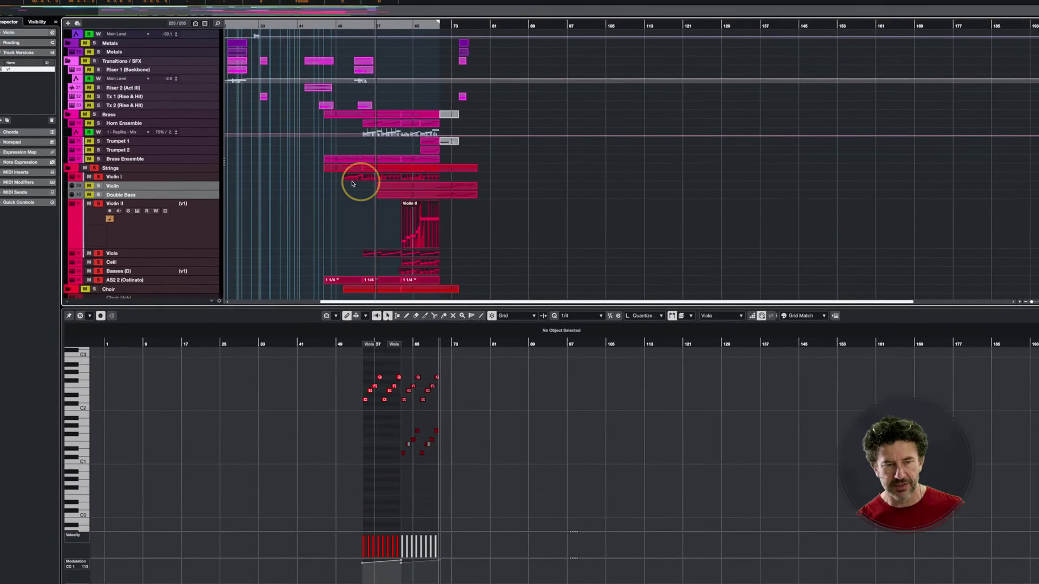
Step: Add a new track version to the Violin II track and name it Cubase Import
left_click(204, 226)
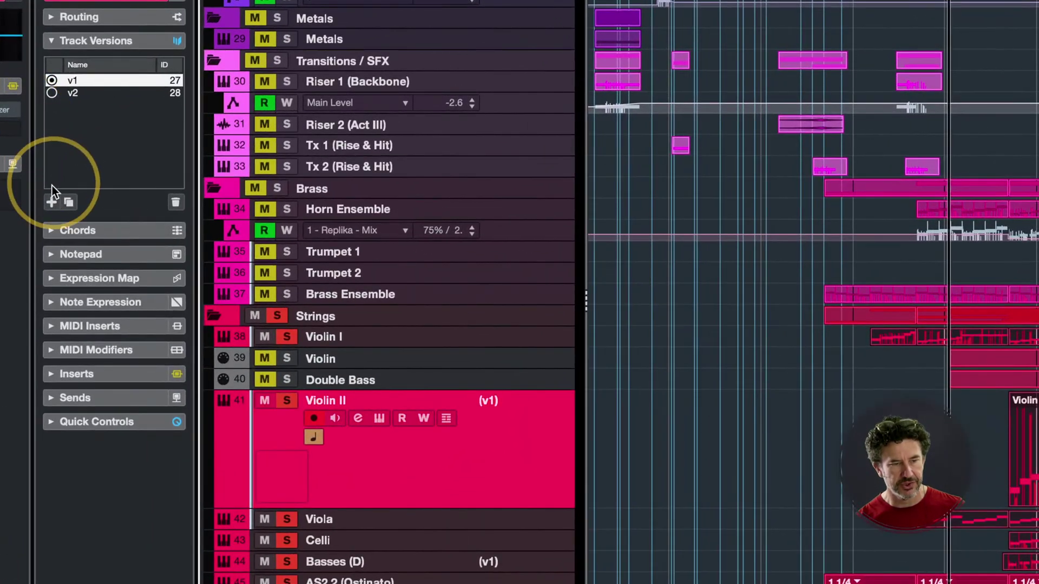
left_click(52, 202)
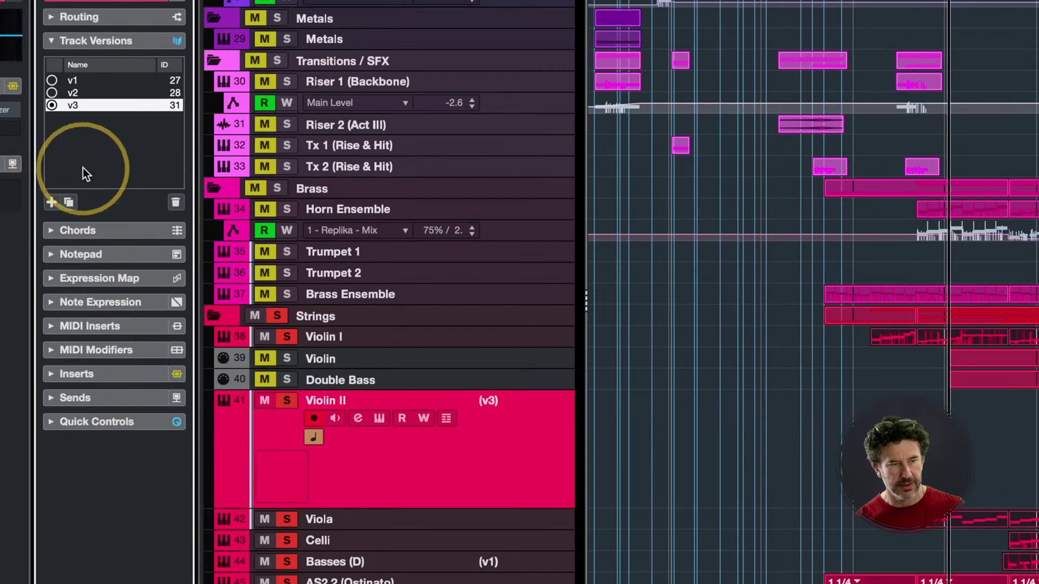
double_click(77, 106)
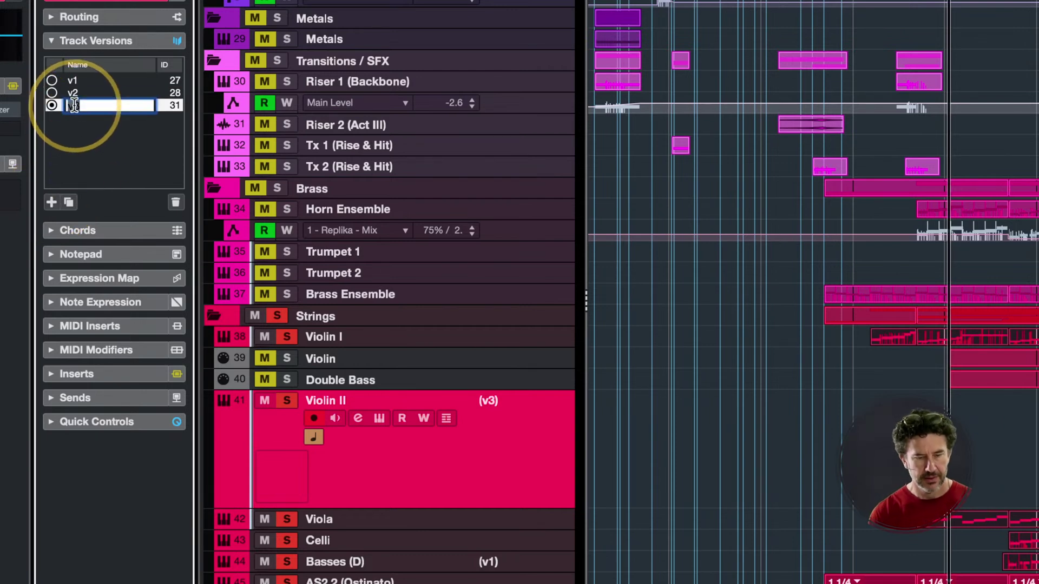
type("Cubase Import")
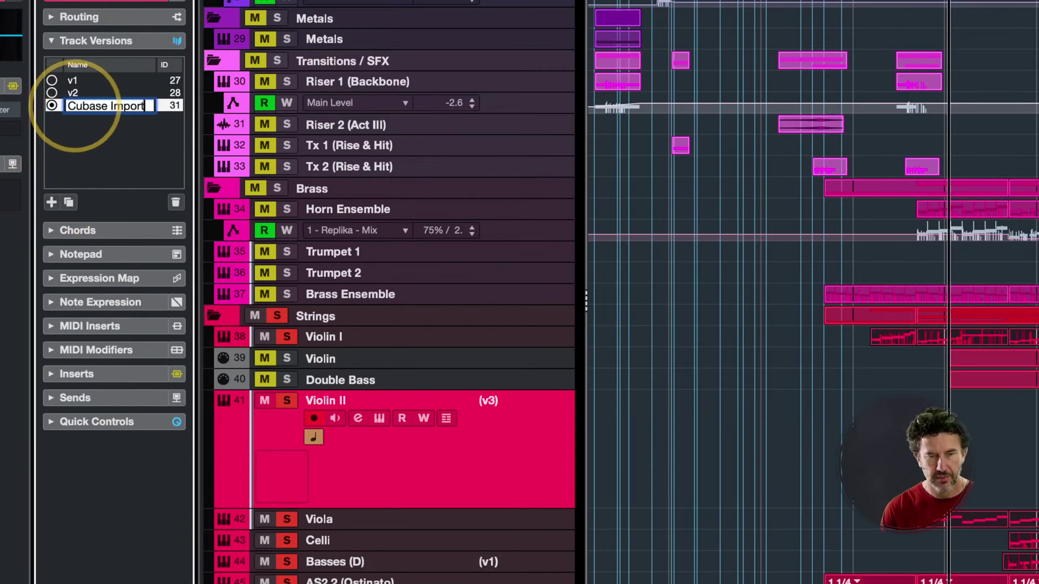
key("Return")
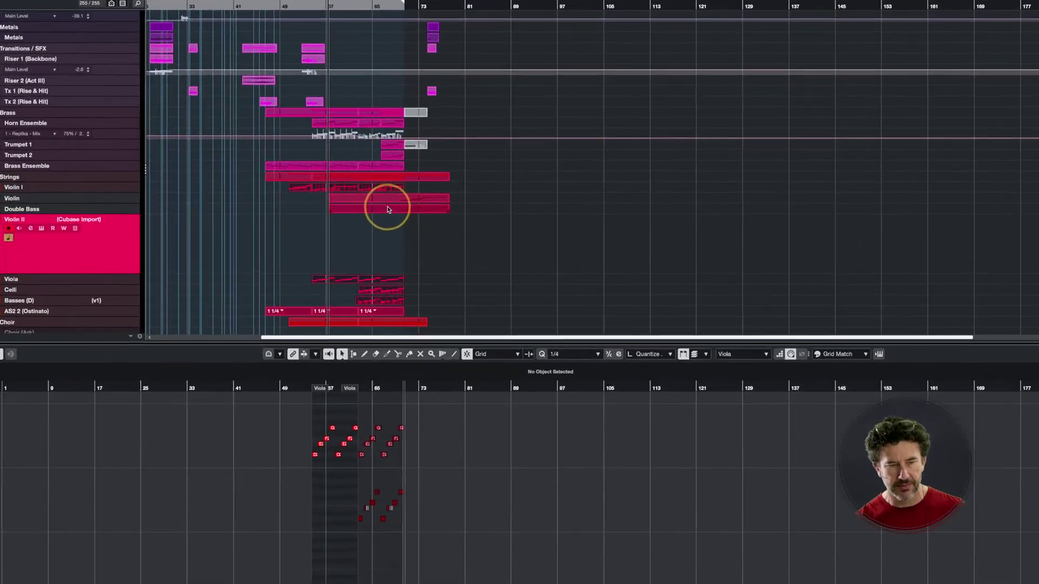
Step: Move the imported Violin part onto the Violin II track, starting at about bar 50, and select the Basses (D) track
left_click_drag(386, 196, 362, 241)
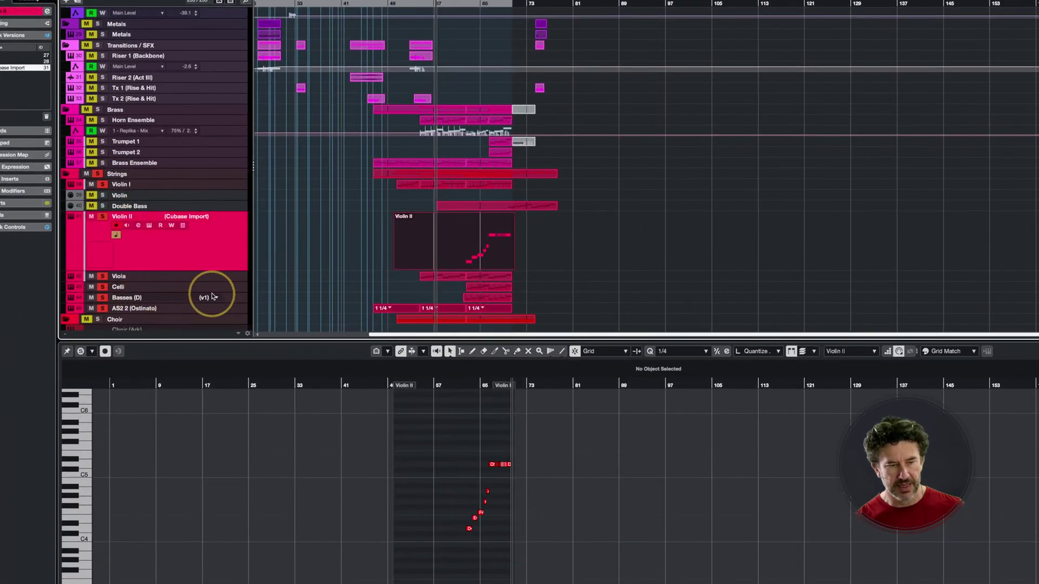
left_click(205, 276)
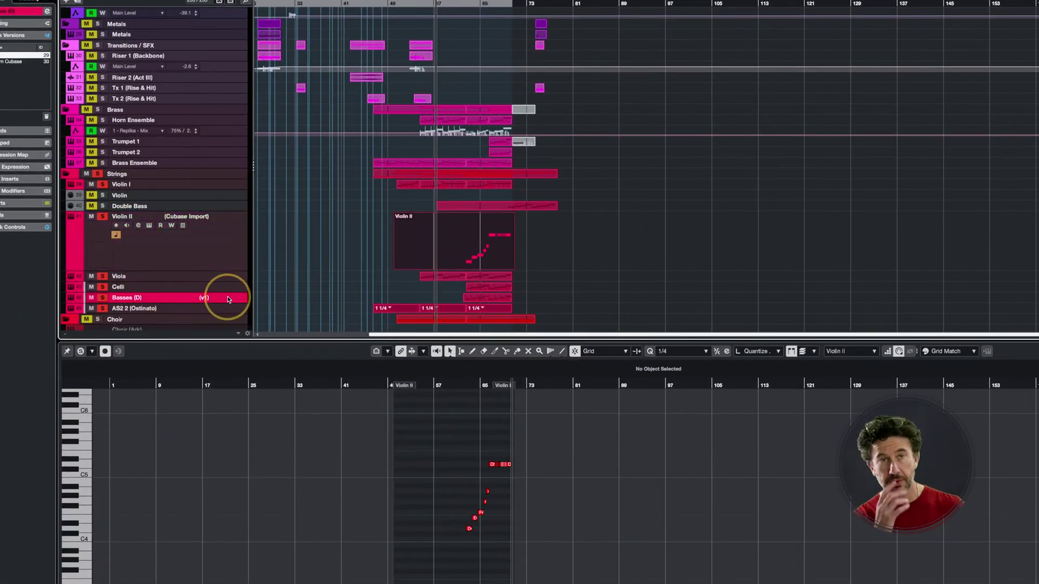